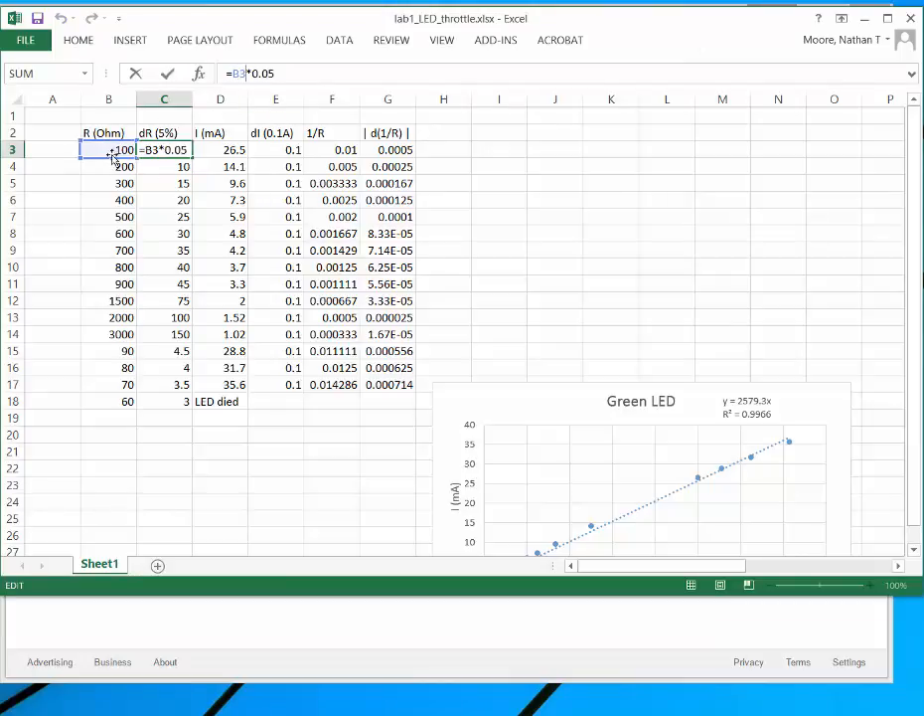
Check which cells the 5% resistance-uncertainty formulas in C3 and C7 refer to, leaving both formulas as they are
{"action": "key", "text": "Return"}
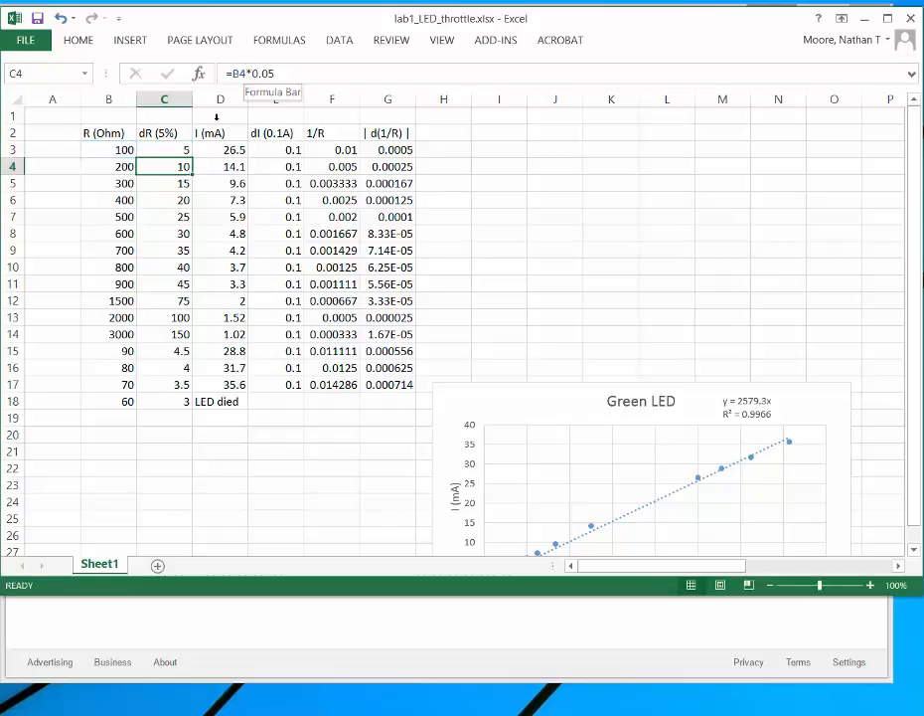
{"action": "left_click", "coordinate": [164, 215]}
{"action": "left_click", "coordinate": [277, 74]}
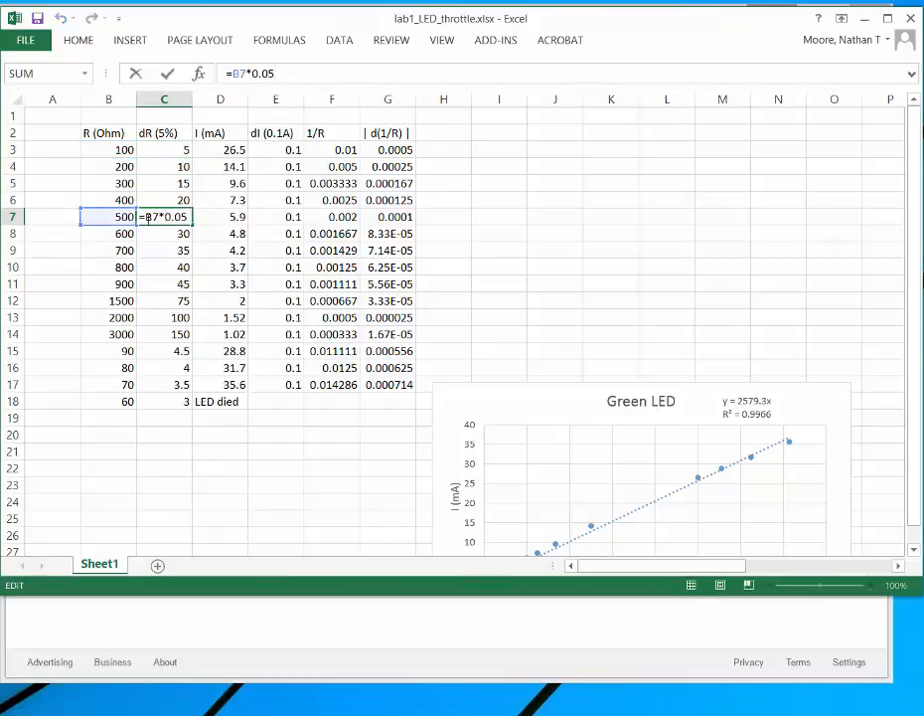
{"action": "key", "text": "Return"}
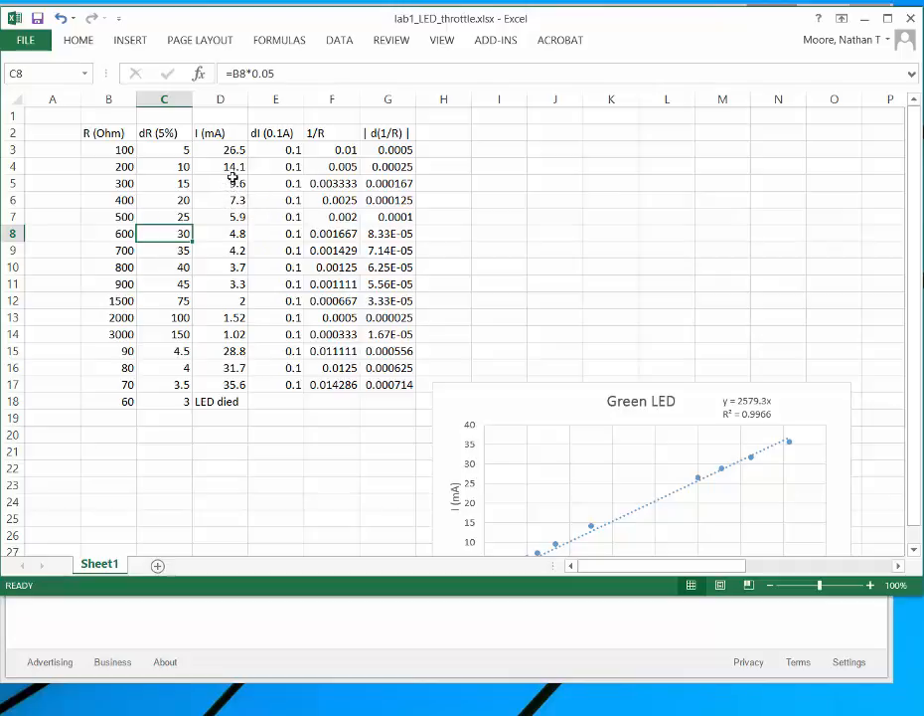
Enter 2.0 as the current for the 1500 Ohm measurement in cell D12
{"action": "left_click", "coordinate": [243, 303]}
{"action": "left_click", "coordinate": [246, 309]}
{"action": "type", "text": "2.0"}
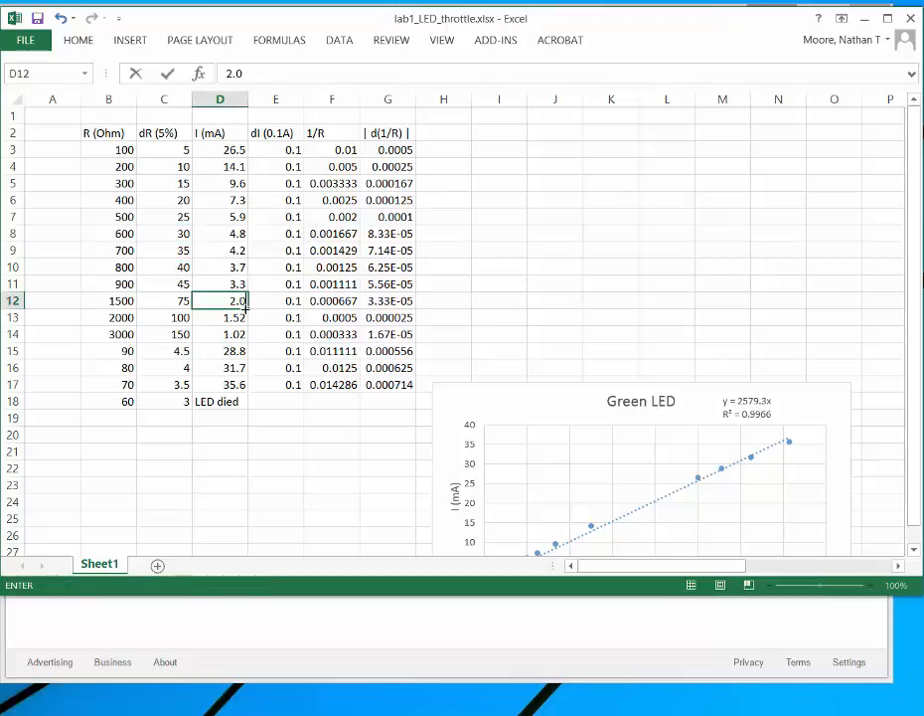
{"action": "key", "text": "Return"}
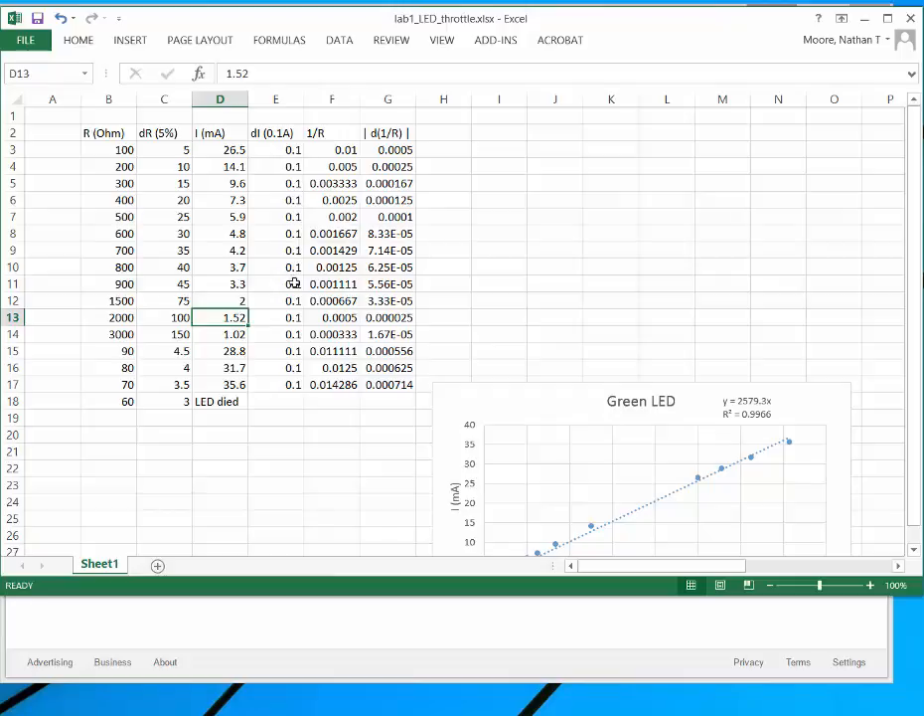
Set the current uncertainty to 0.01 for the 2000 and 3000 Ohm measurements in cells E13 and E14
{"action": "left_click", "coordinate": [292, 318]}
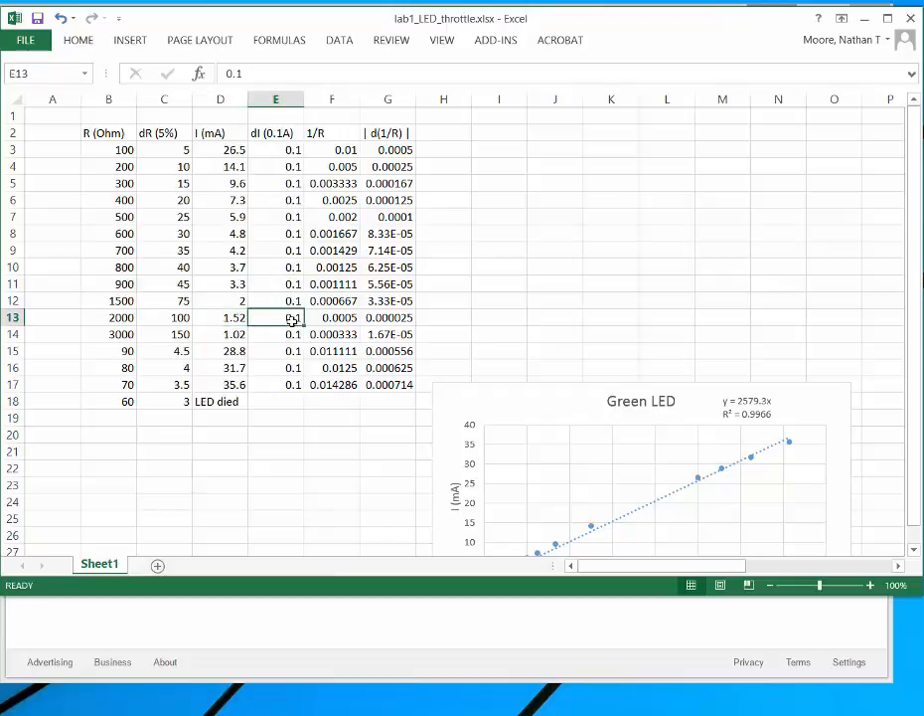
{"action": "left_click", "coordinate": [234, 75]}
{"action": "type", "text": "0"}
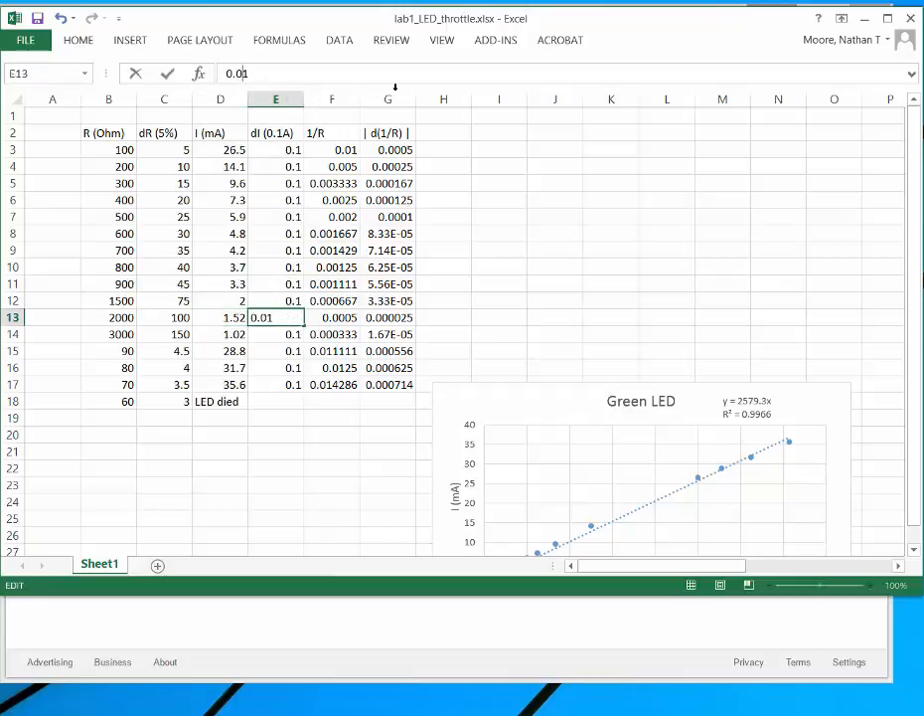
{"action": "left_click", "coordinate": [283, 337]}
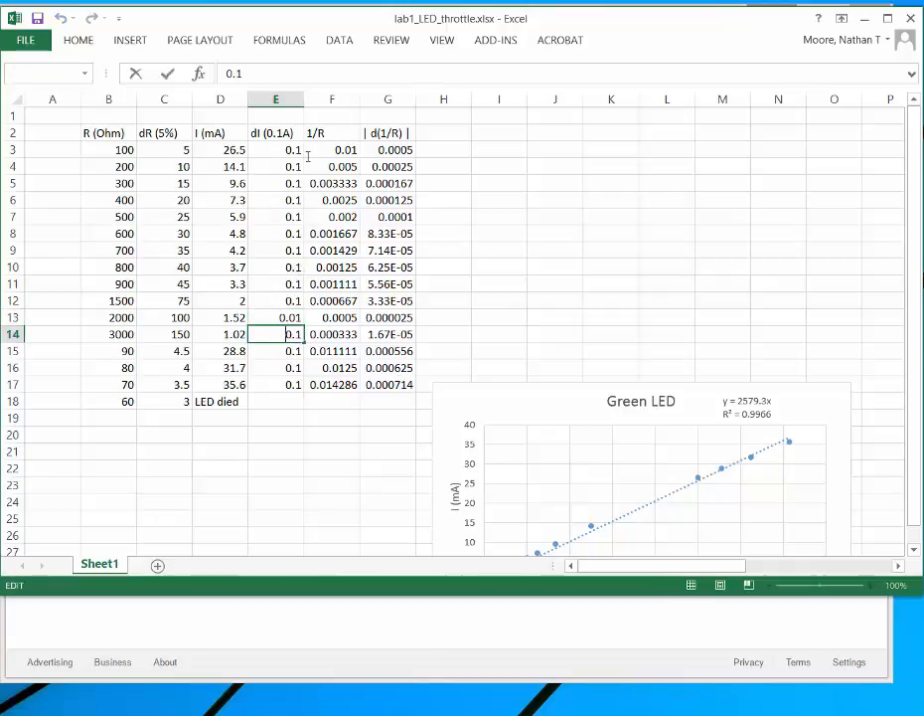
{"action": "left_click", "coordinate": [238, 74]}
{"action": "type", "text": "0"}
{"action": "left_click", "coordinate": [294, 367]}
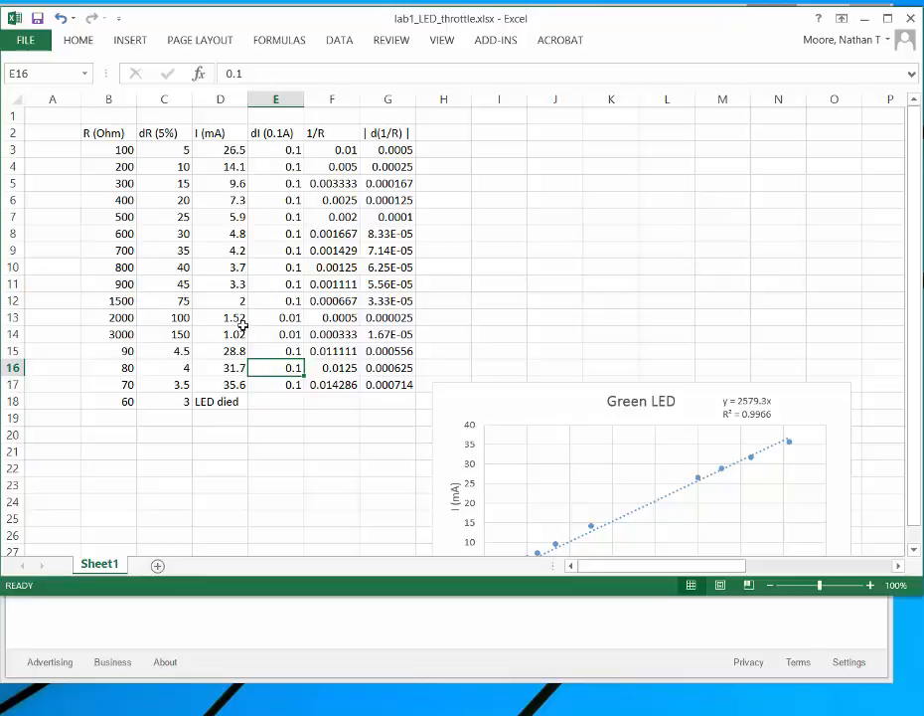
{"action": "left_click", "coordinate": [289, 334]}
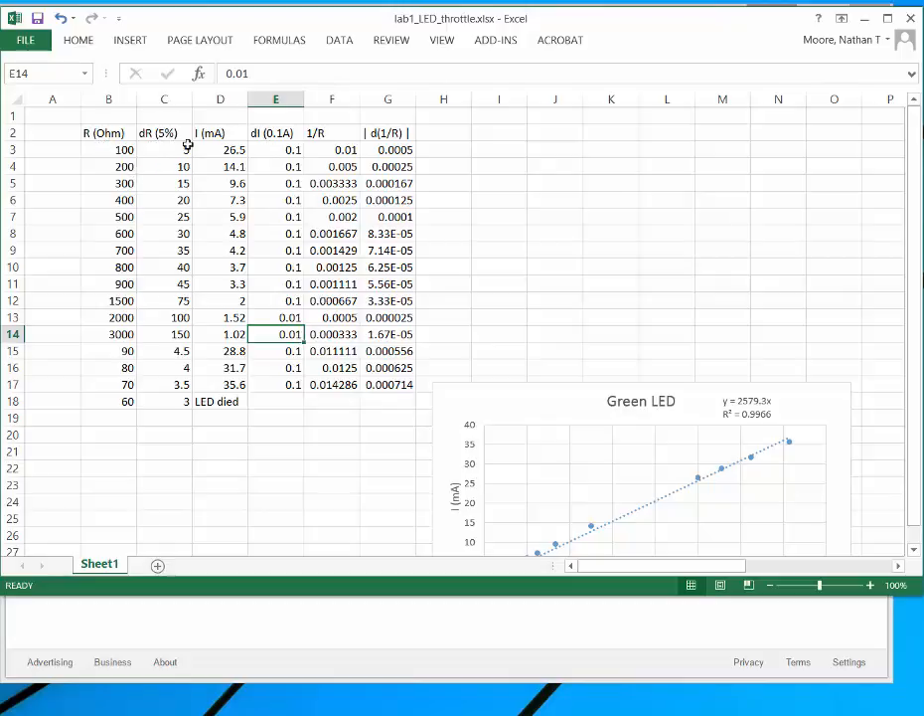
Correct the unit in the current-uncertainty header in E2 so it reads "dI (0.1mA)"
{"action": "left_click", "coordinate": [285, 139]}
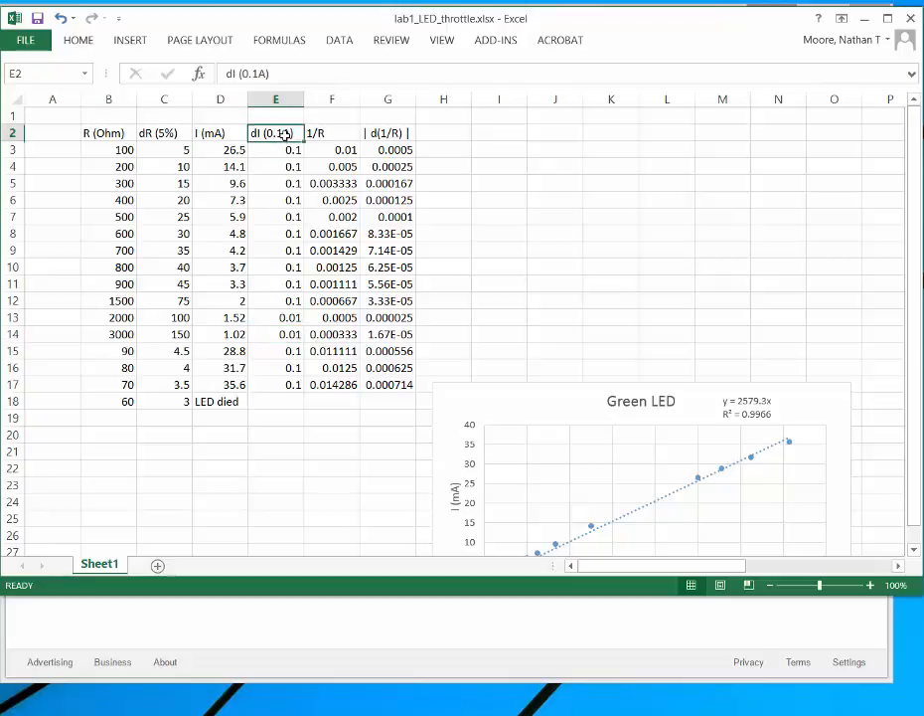
{"action": "left_click", "coordinate": [389, 75]}
{"action": "type", "text": "m"}
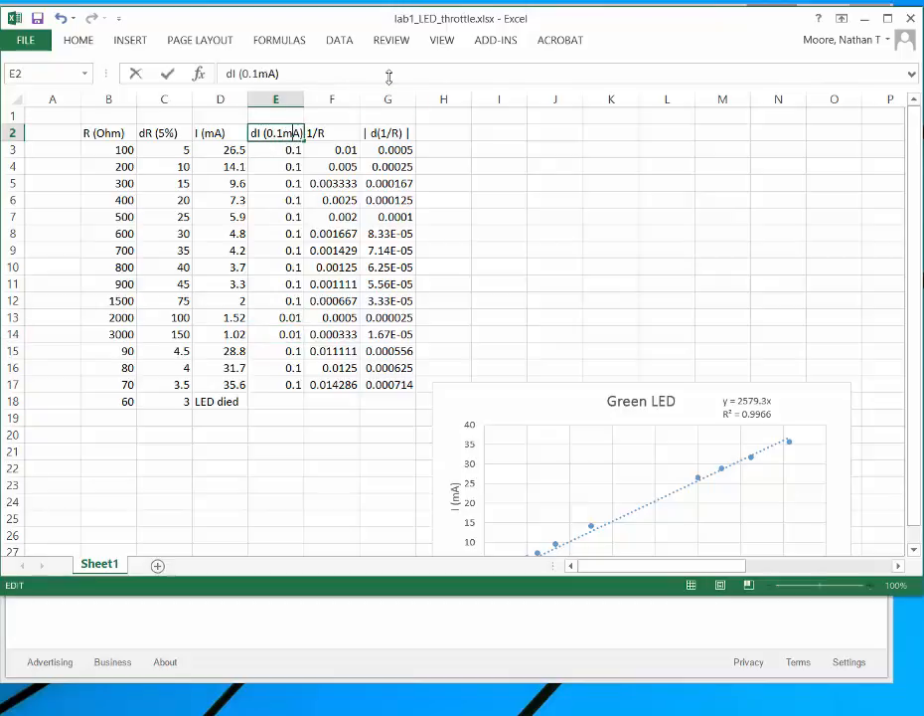
{"action": "key", "text": "Return"}
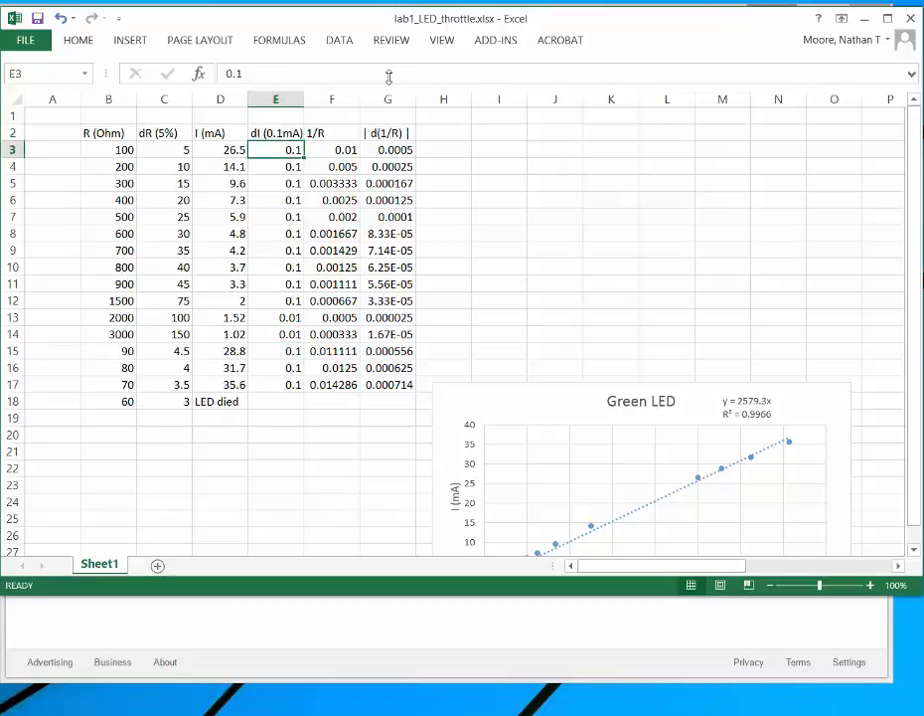
Check the inverse-resistance formula in F3 and its 1/R column header without changing them
{"action": "left_click", "coordinate": [337, 154]}
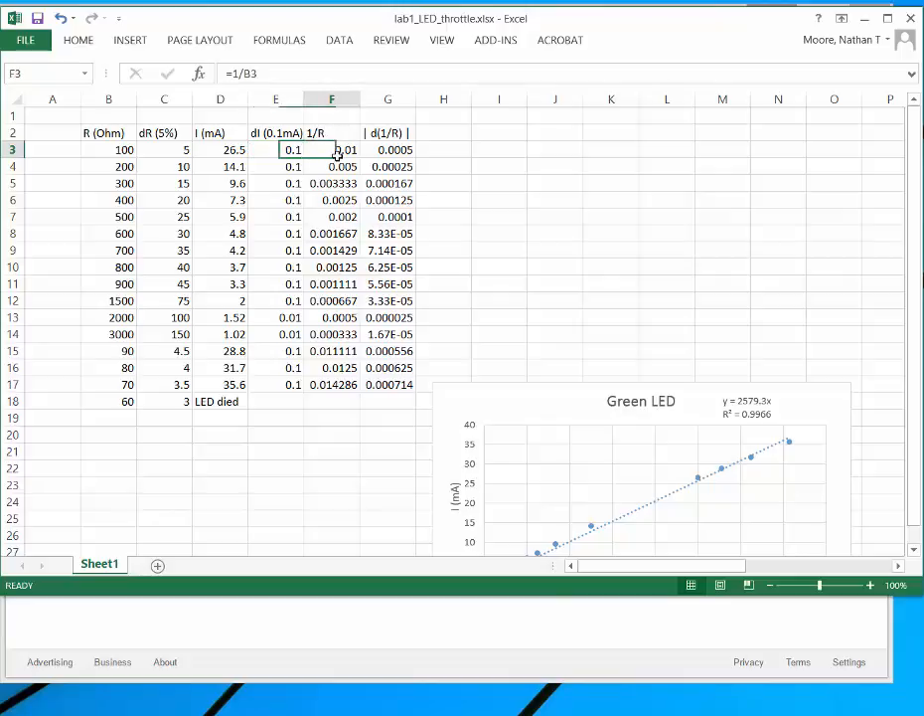
{"action": "double_click", "coordinate": [261, 74]}
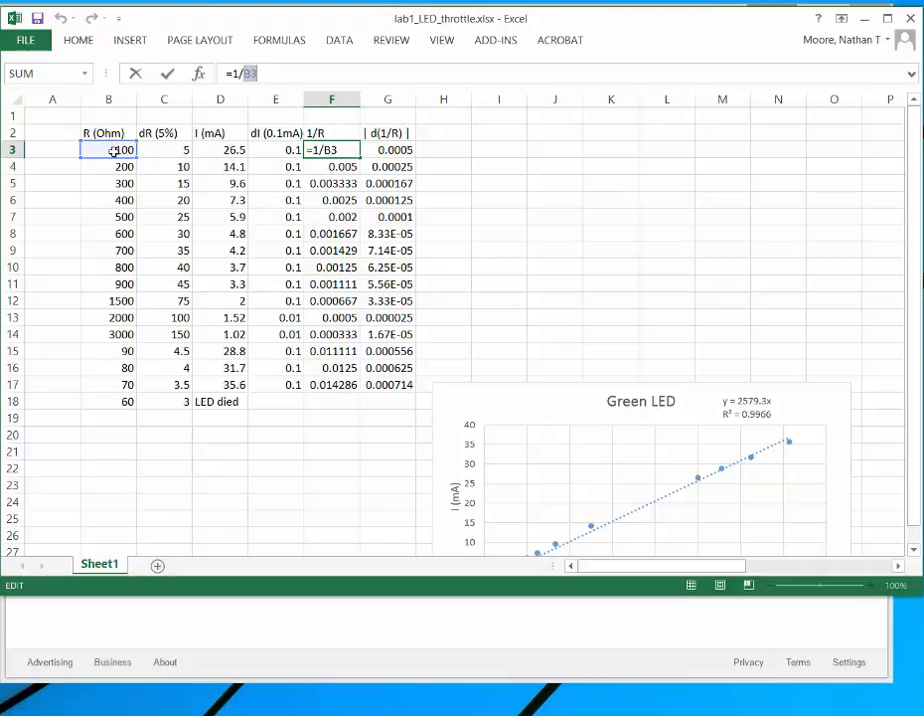
{"action": "key", "text": "Escape"}
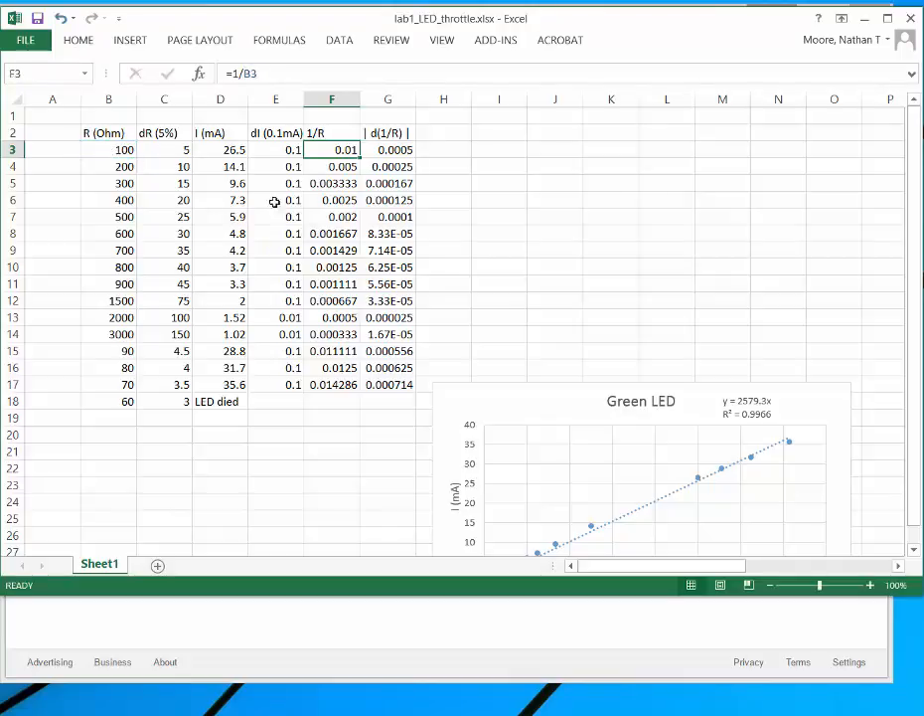
{"action": "double_click", "coordinate": [316, 133]}
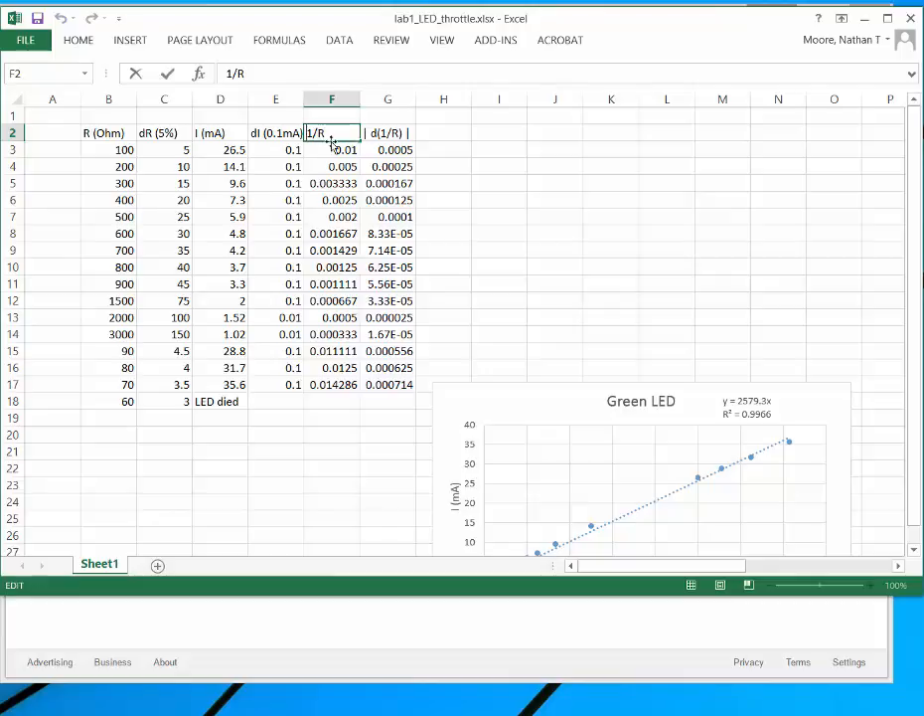
Extend the header in G2 to read "| d(1/R)=-R^-2 * dR |"
{"action": "left_click", "coordinate": [383, 132]}
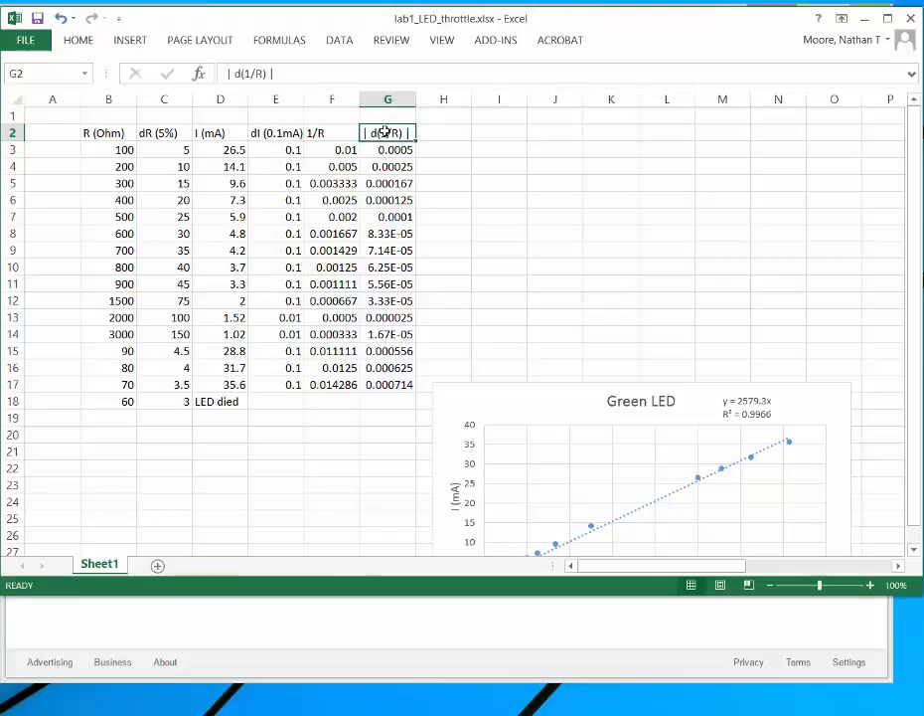
{"action": "left_click", "coordinate": [266, 74]}
{"action": "type", "text": "="}
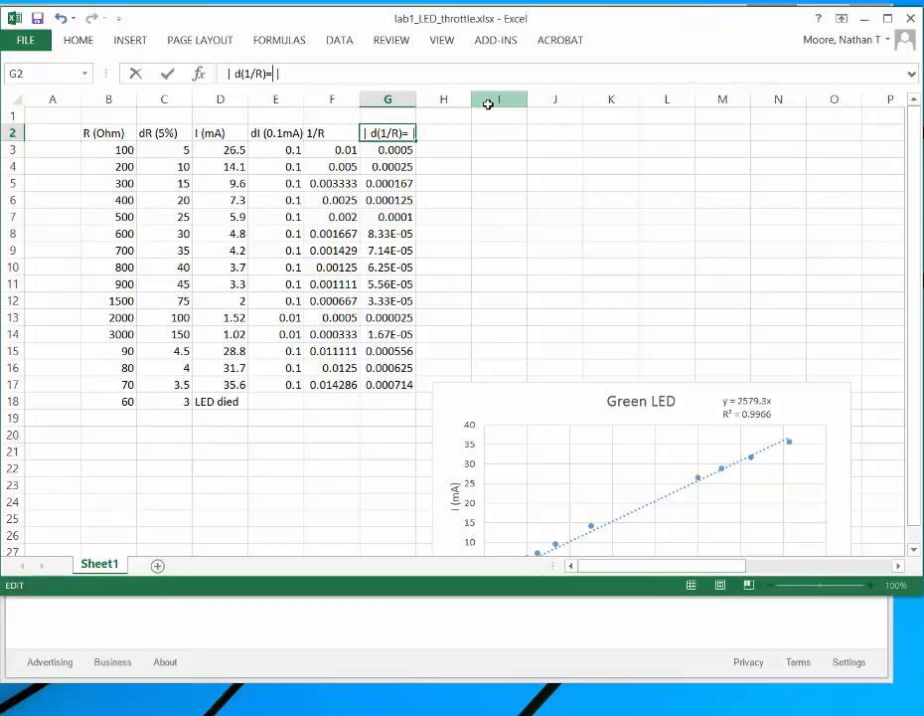
{"action": "type", "text": "-R^-2"}
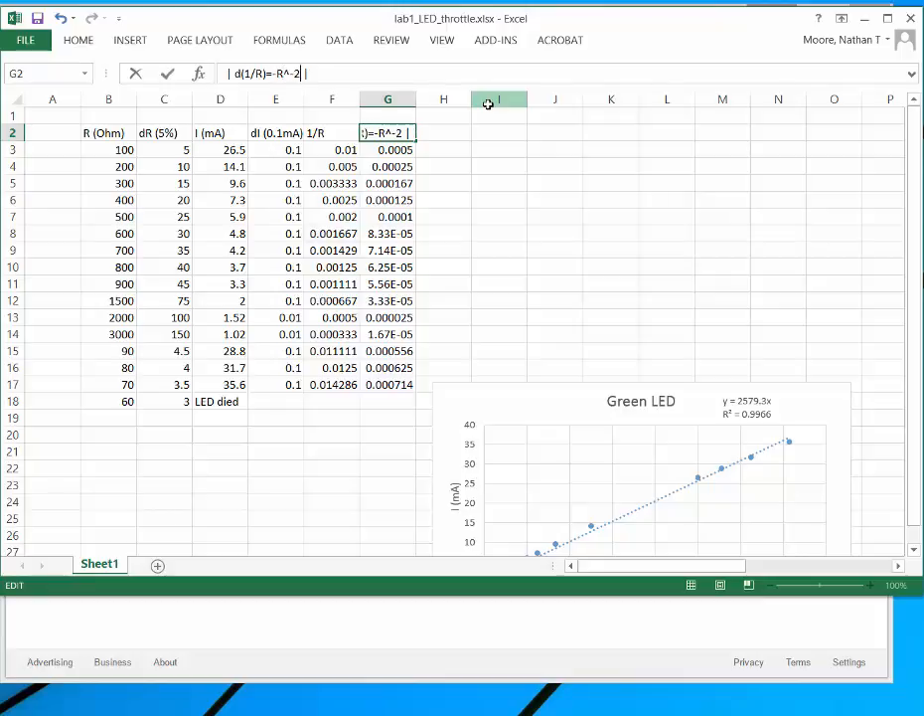
{"action": "type", "text": " * dR"}
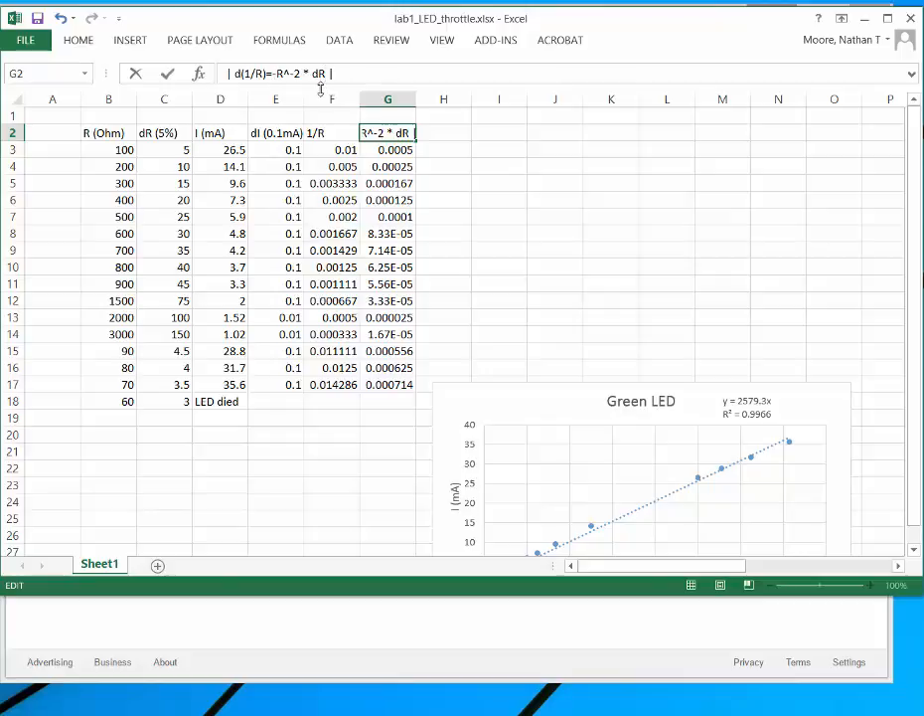
{"action": "key", "text": "Return"}
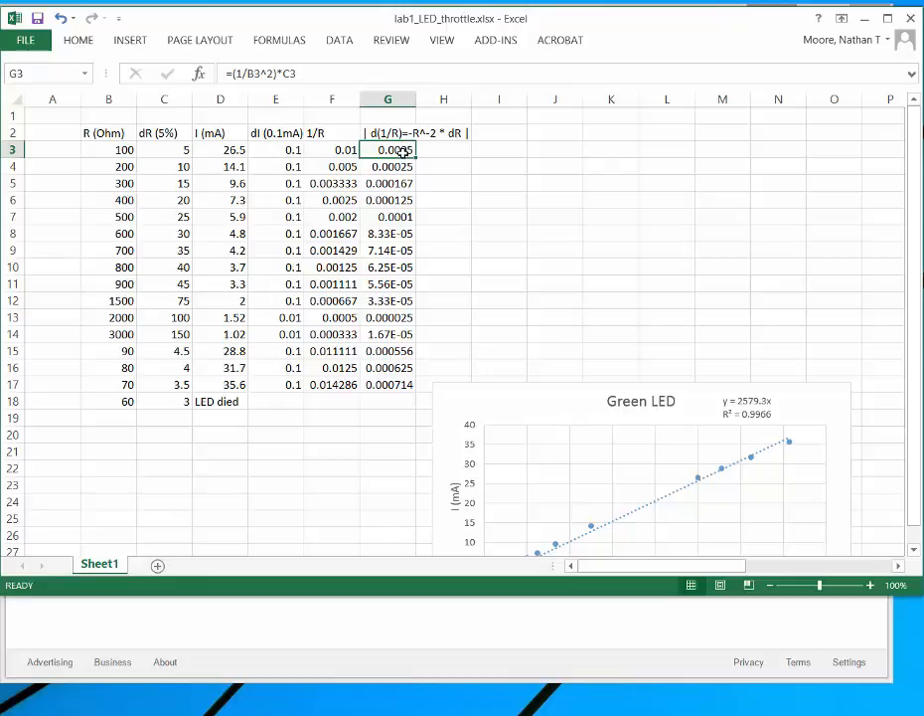
Examine the cell references in the 1/R uncertainty formula in G3 and the formulas in the rows below it
{"action": "left_click", "coordinate": [292, 75]}
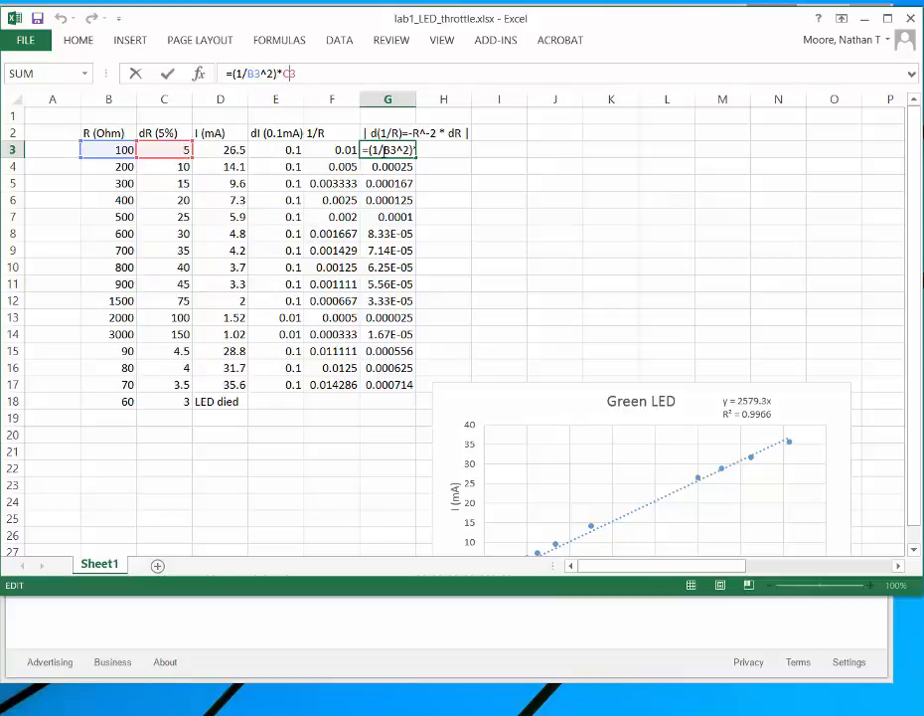
{"action": "key", "text": "Return"}
{"action": "key", "text": "Down"}
{"action": "key", "text": "Down"}
{"action": "key", "text": "Down"}
{"action": "key", "text": "Down"}
{"action": "key", "text": "Down"}
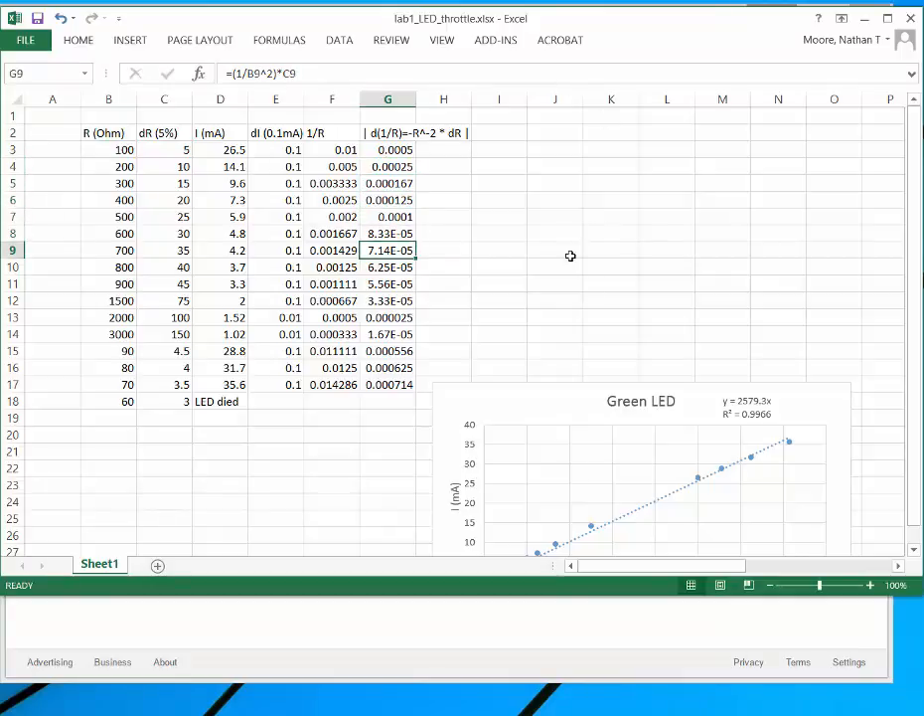
Insert an empty scatter chart from a blank cell and place it beside the data table, above the Green LED chart
{"action": "left_click", "coordinate": [497, 149]}
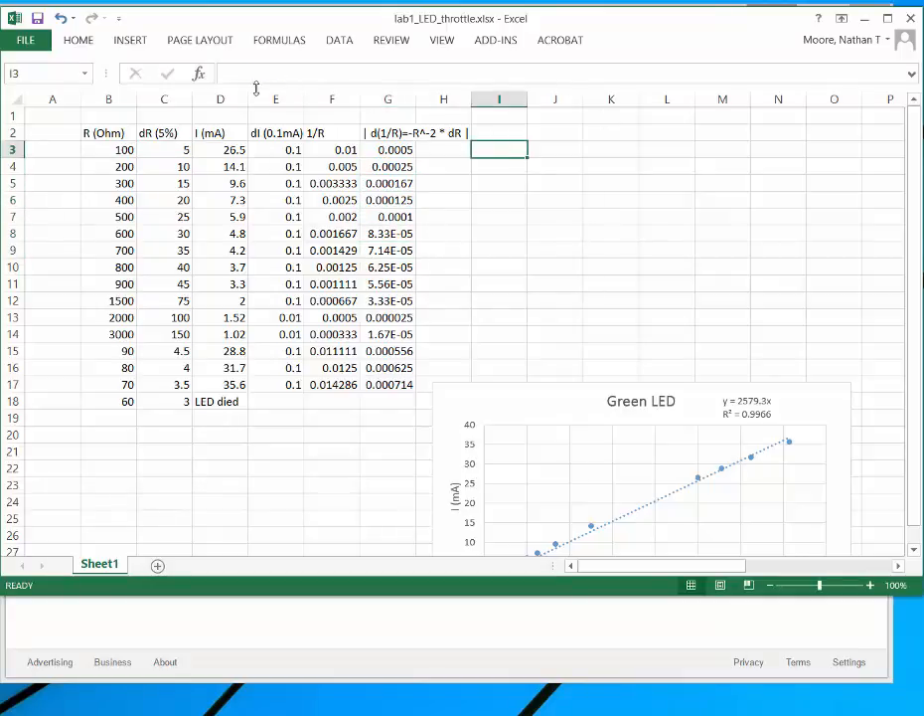
{"action": "left_click", "coordinate": [126, 43]}
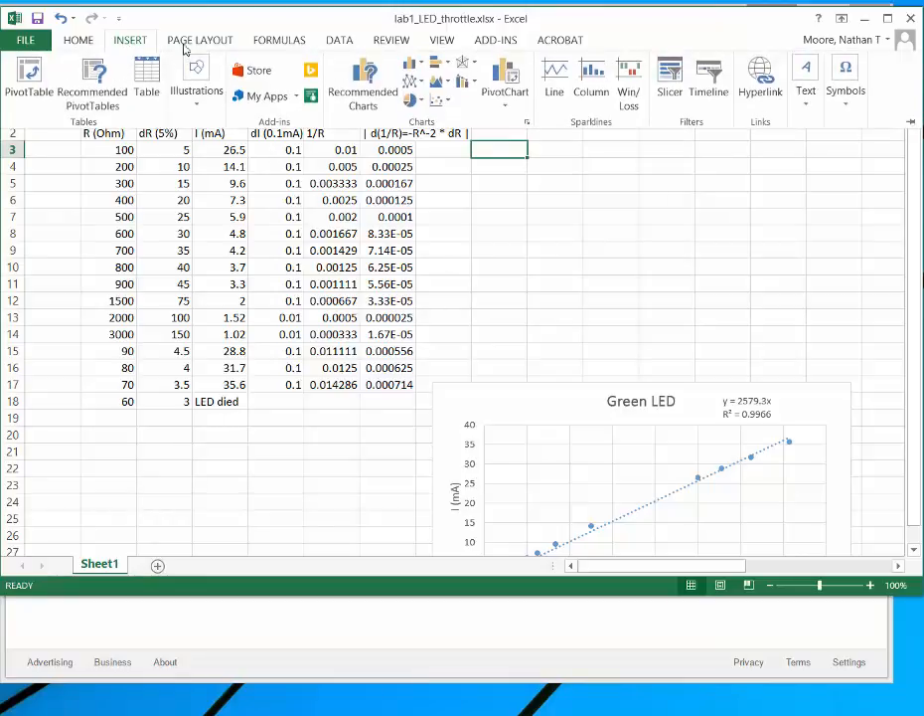
{"action": "left_click", "coordinate": [438, 101]}
{"action": "left_click", "coordinate": [448, 151]}
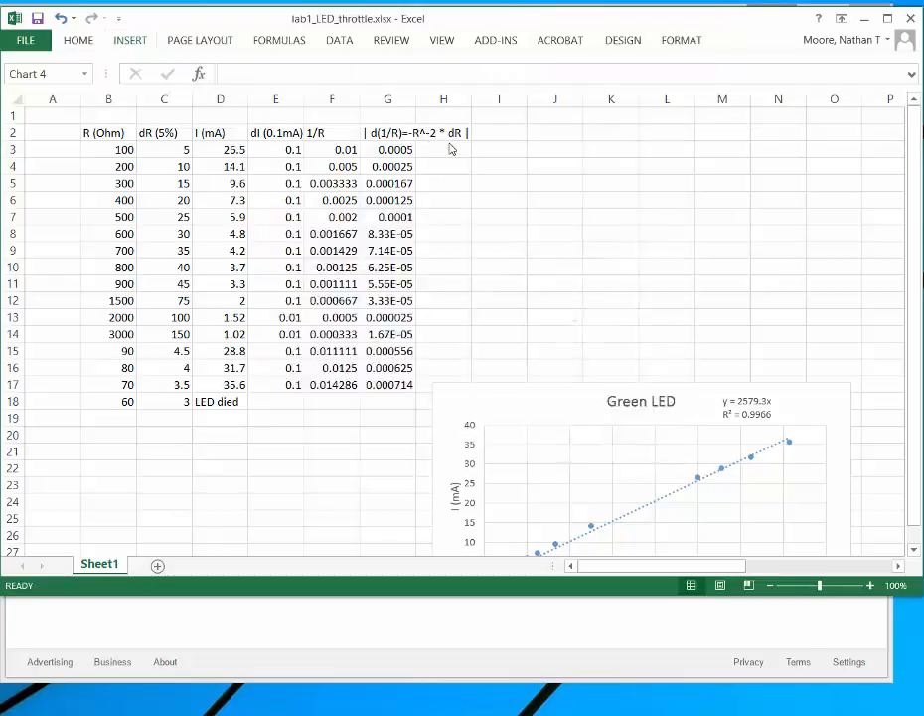
{"action": "left_click_drag", "start_coordinate": [564, 210], "coordinate": [701, 151]}
Add a data series to the empty chart with X values from B3:B17 and Y values from D3:D17
{"action": "right_click", "coordinate": [700, 151]}
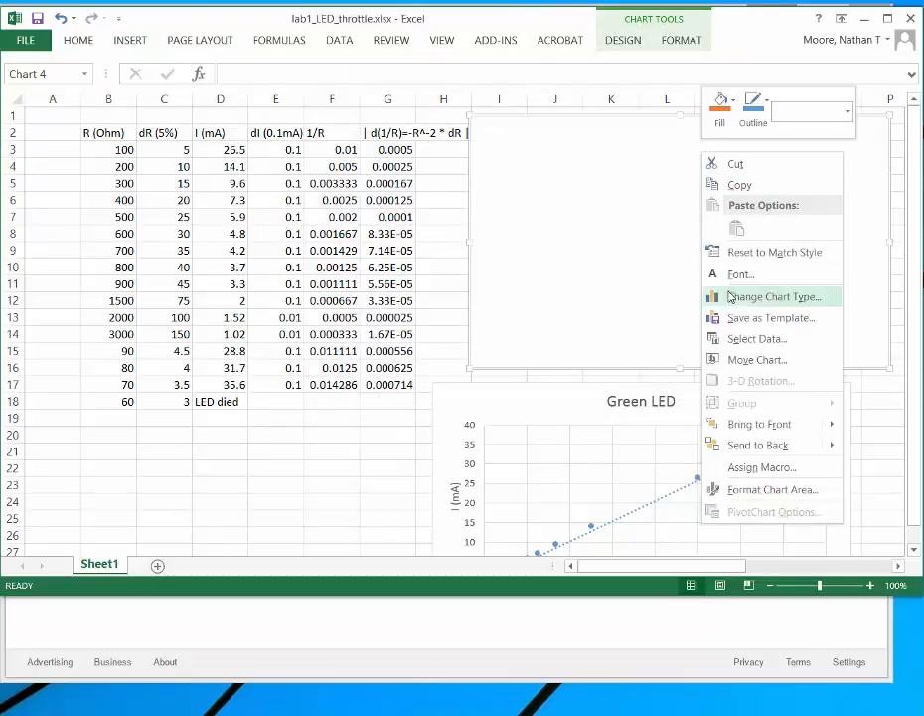
{"action": "left_click", "coordinate": [744, 339]}
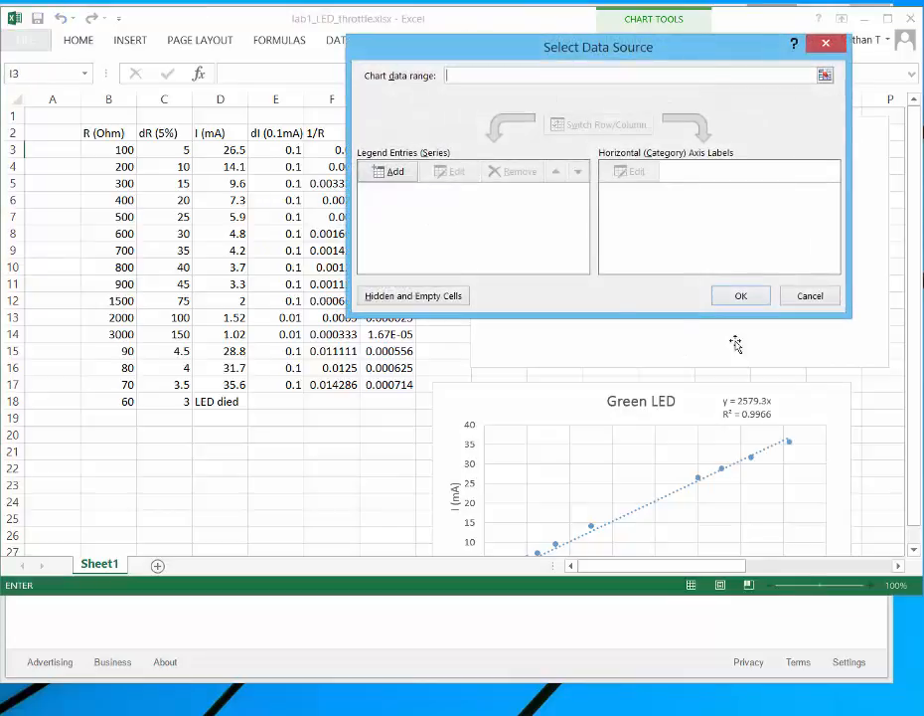
{"action": "left_click", "coordinate": [396, 174]}
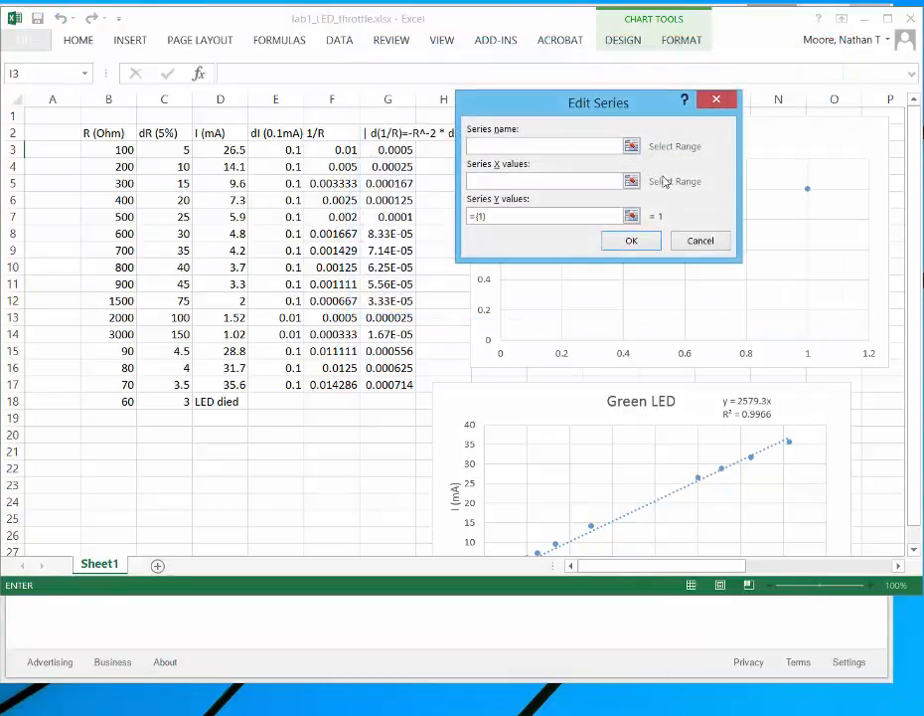
{"action": "left_click", "coordinate": [633, 183]}
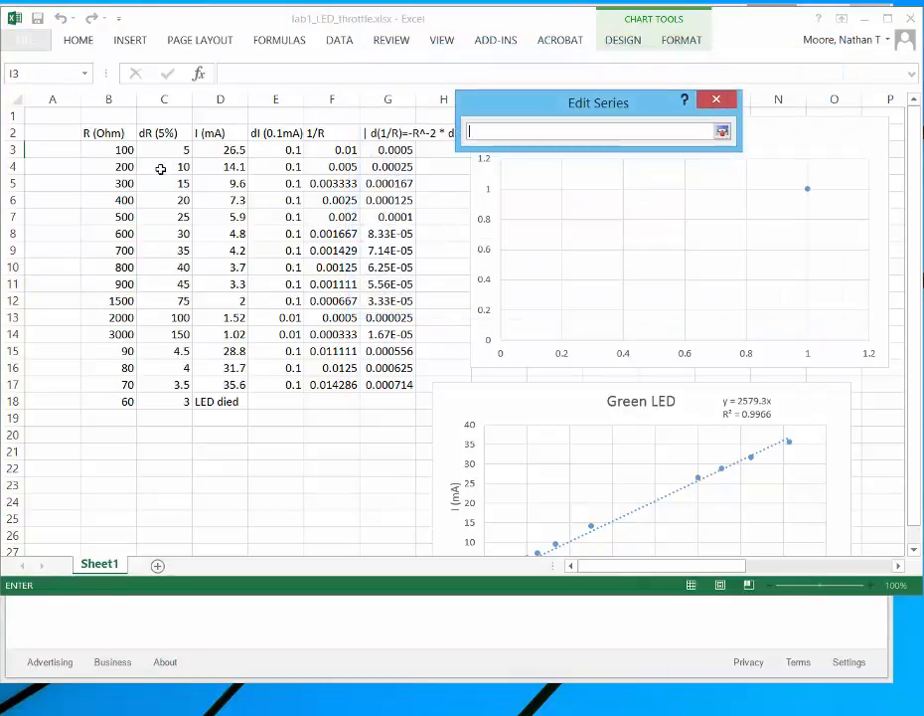
{"action": "left_click_drag", "start_coordinate": [107, 151], "coordinate": [108, 381]}
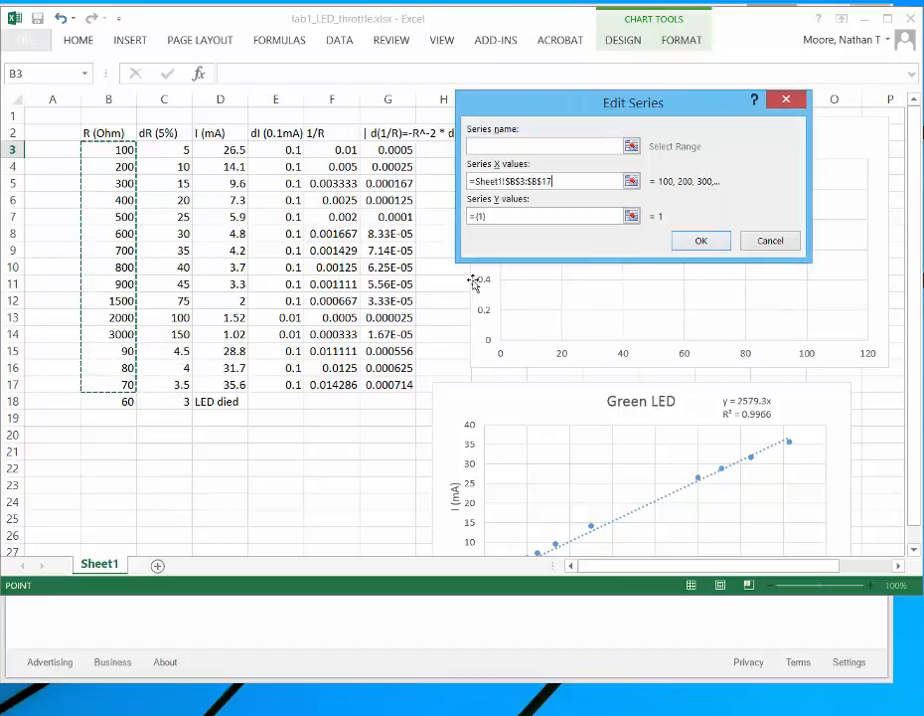
{"action": "left_click", "coordinate": [631, 215]}
{"action": "left_click_drag", "start_coordinate": [234, 145], "coordinate": [223, 384]}
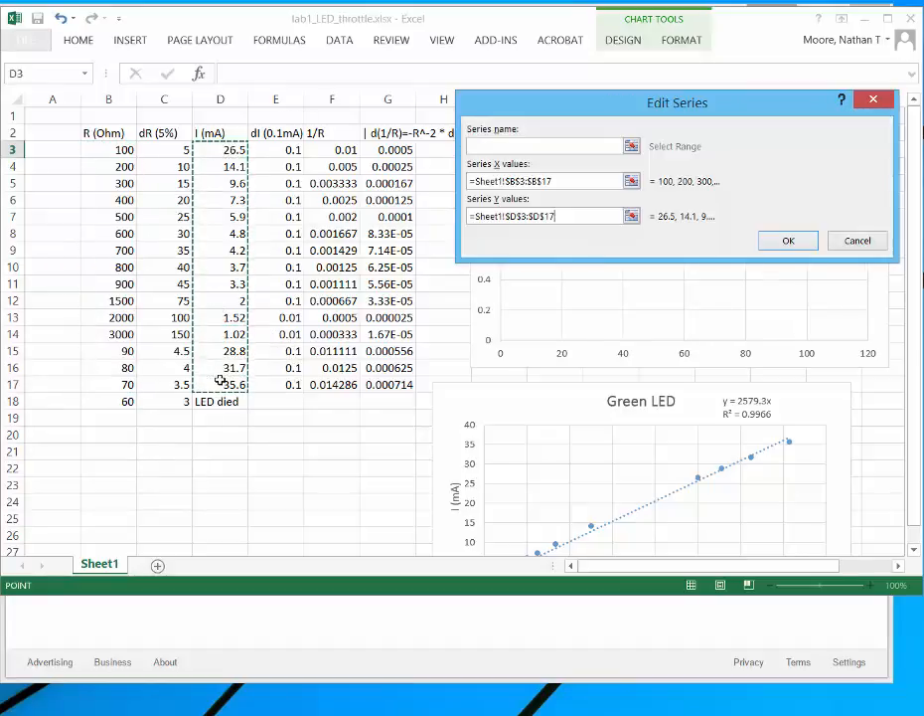
{"action": "left_click", "coordinate": [783, 240]}
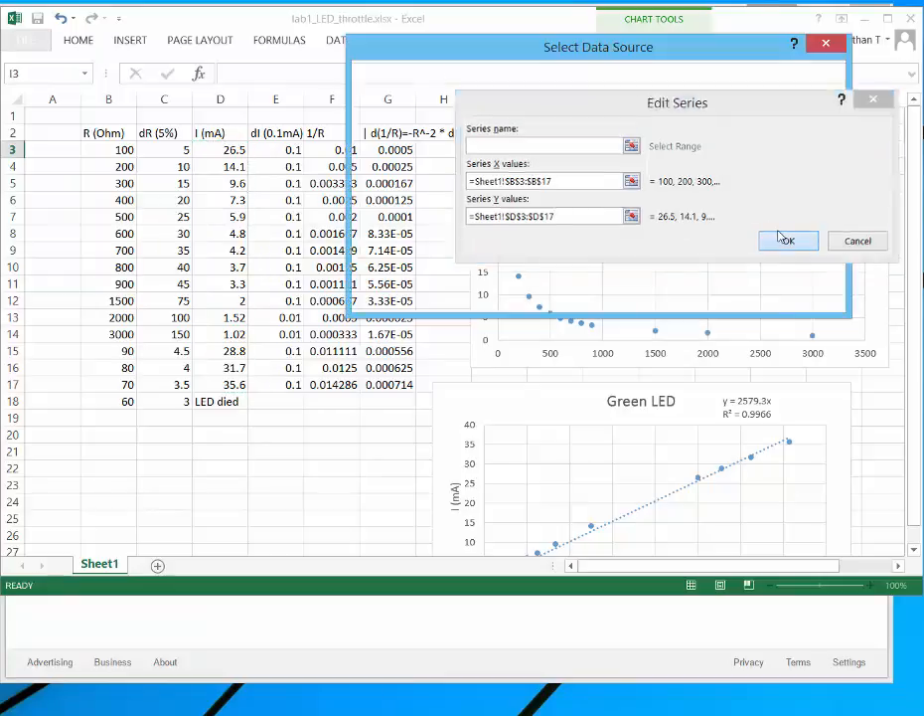
{"action": "left_click", "coordinate": [753, 295]}
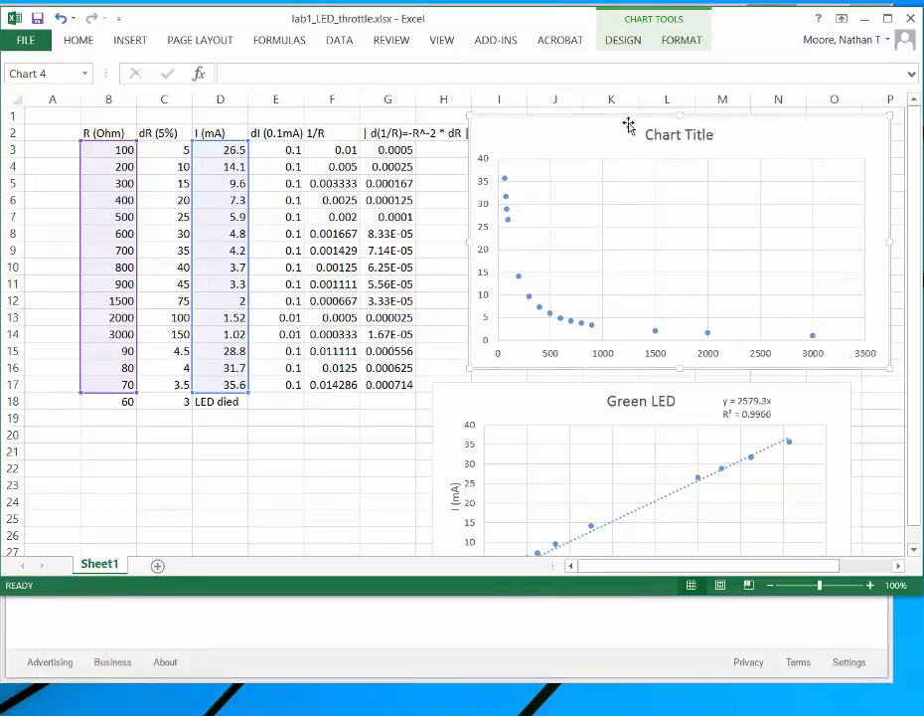
Move the new scatter chart left so its full area lies just above the Green LED chart
{"action": "right_click", "coordinate": [880, 127]}
{"action": "key", "text": "Escape"}
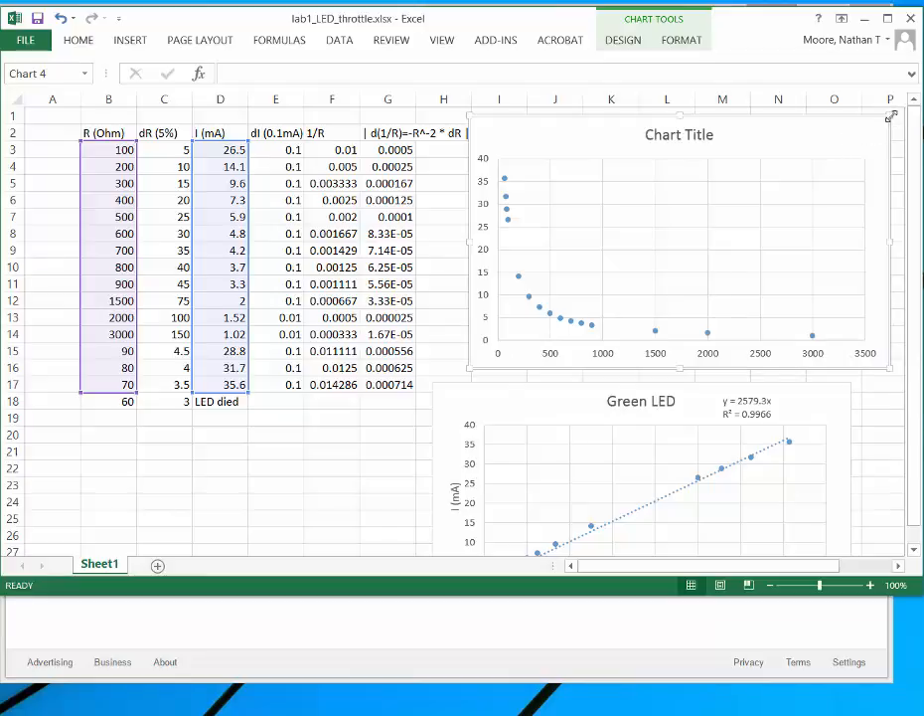
{"action": "left_click", "coordinate": [900, 134]}
{"action": "left_click", "coordinate": [876, 130]}
{"action": "left_click_drag", "start_coordinate": [863, 124], "coordinate": [824, 131]}
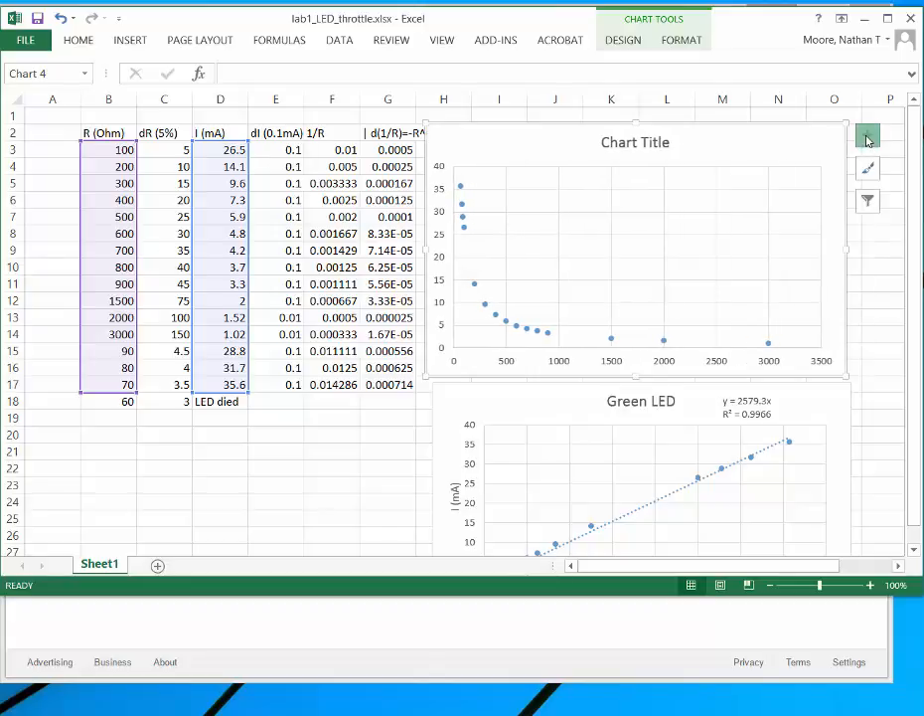
Show axis titles and error bars on the new chart and remove its chart title
{"action": "left_click", "coordinate": [867, 136]}
{"action": "left_click", "coordinate": [905, 174]}
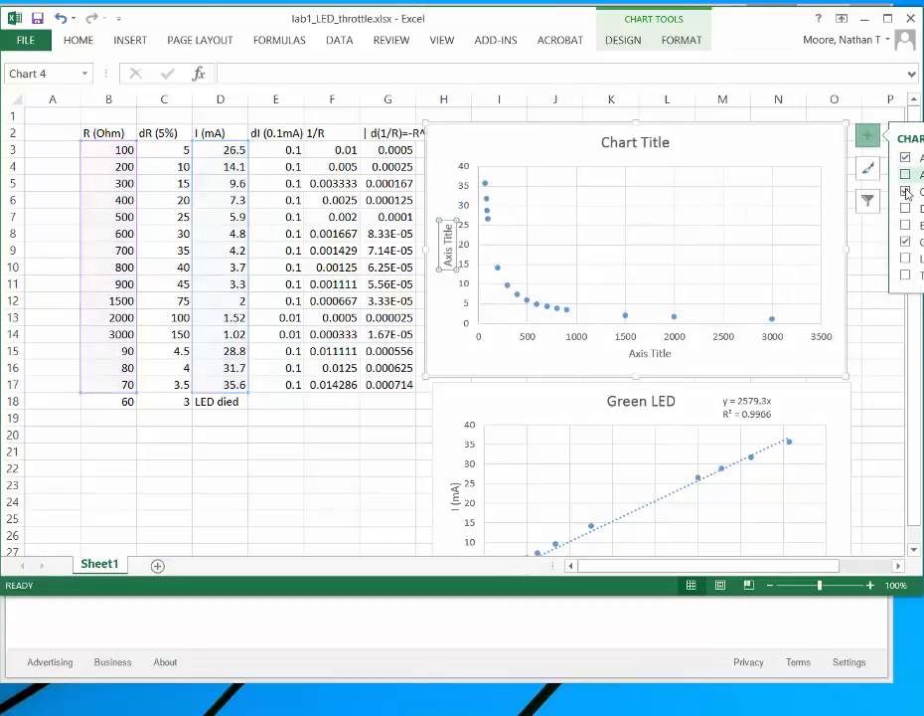
{"action": "left_click", "coordinate": [905, 191]}
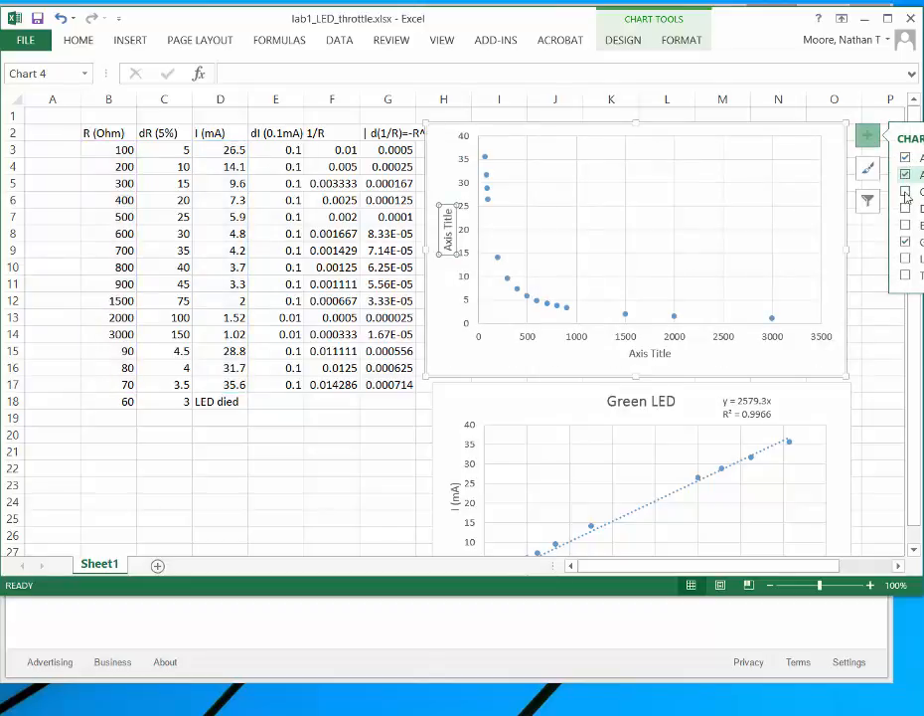
{"action": "left_click", "coordinate": [906, 224]}
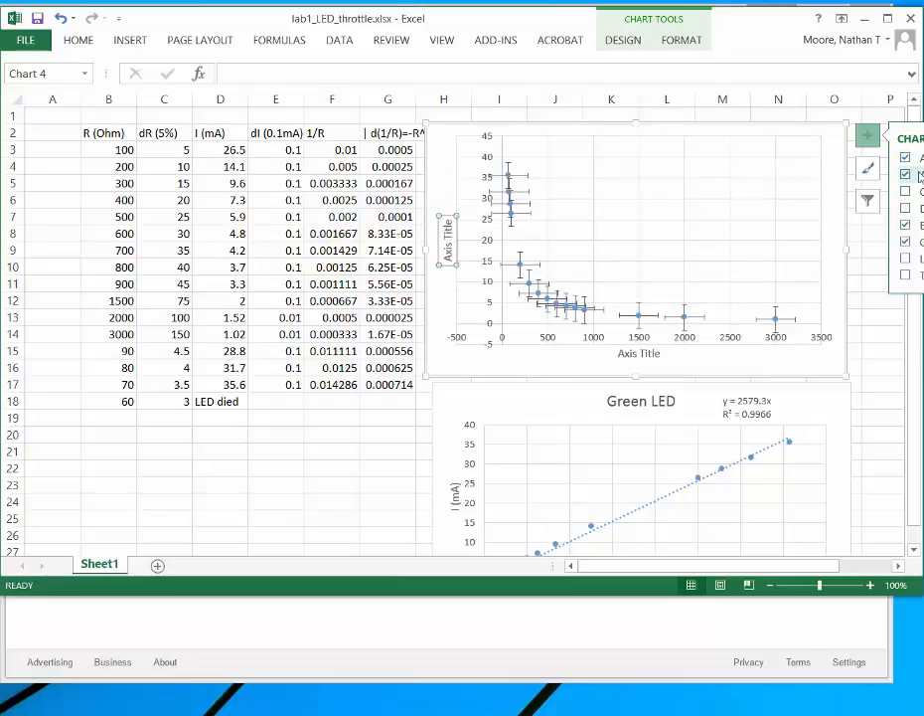
Title the new chart's horizontal axis "r (Ohm)" and its vertical axis "I (mA)"
{"action": "left_click", "coordinate": [637, 353]}
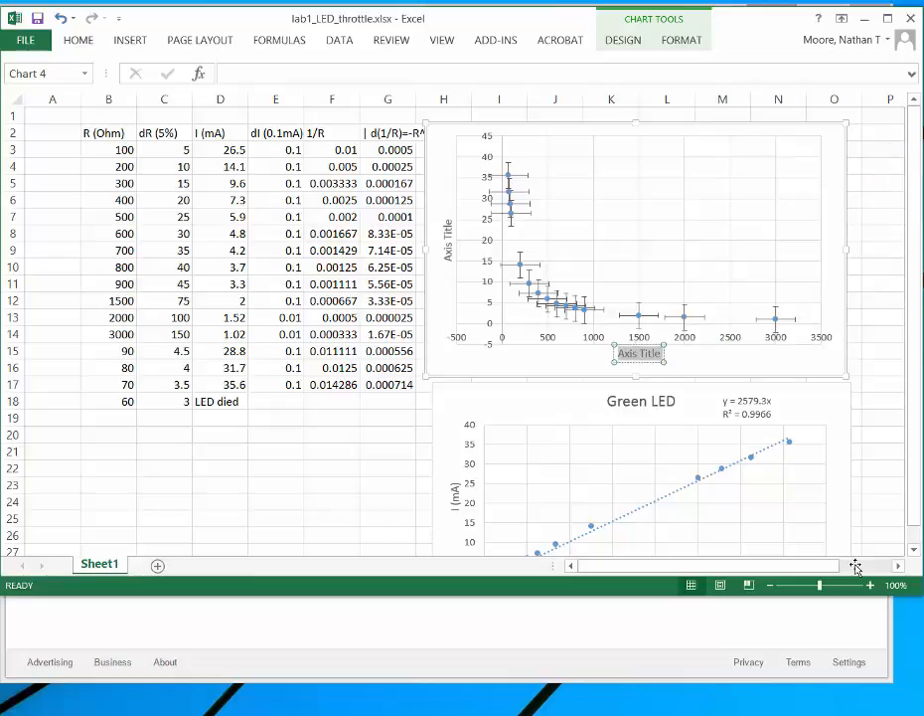
{"action": "key", "text": "BackSpace"}
{"action": "type", "text": "r"}
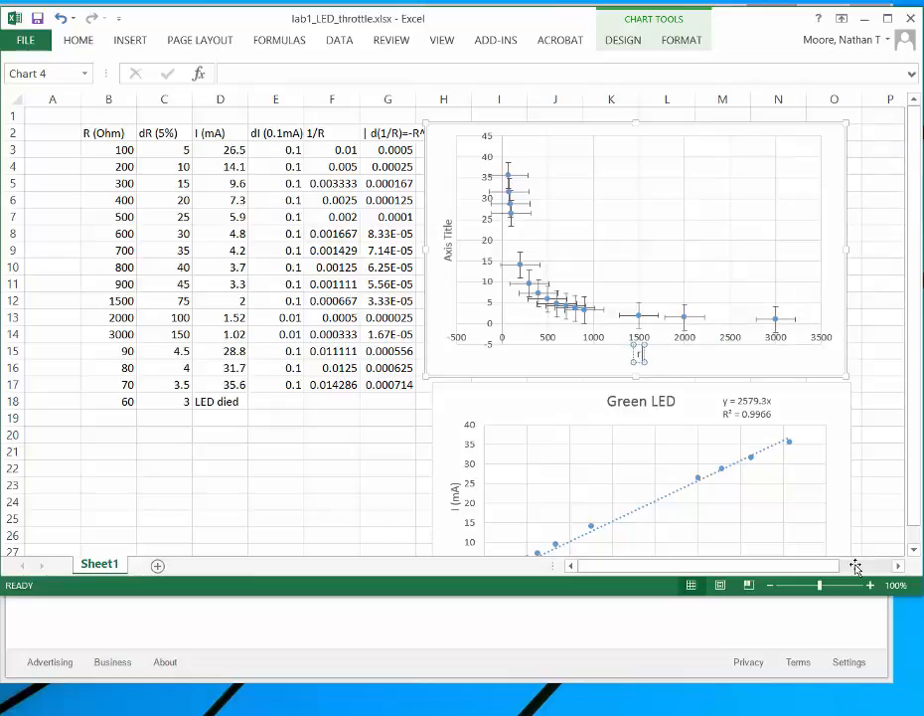
{"action": "type", "text": " (Ohm"}
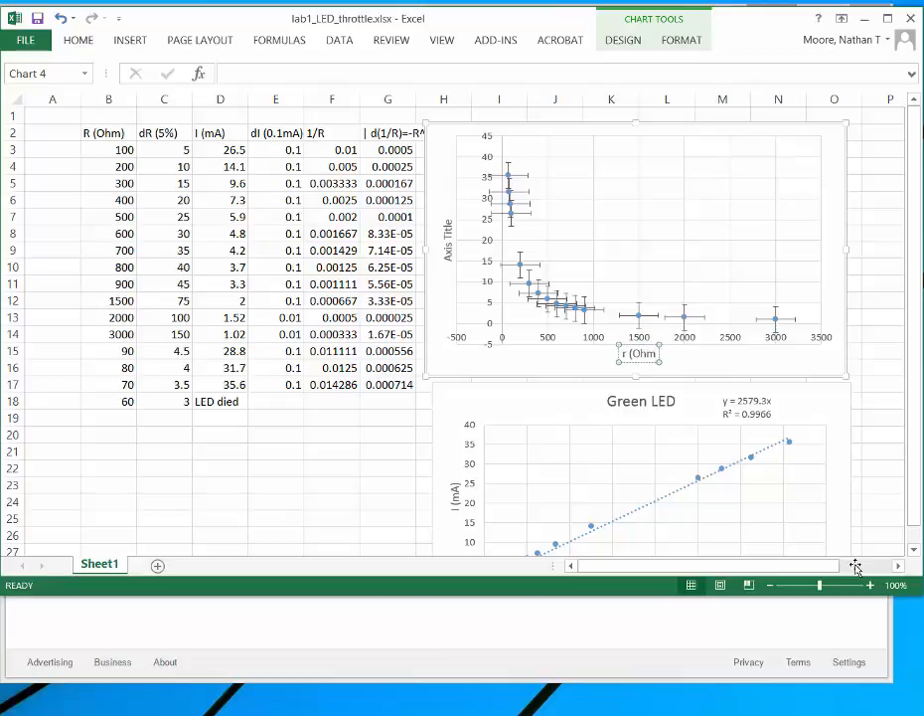
{"action": "type", "text": ")"}
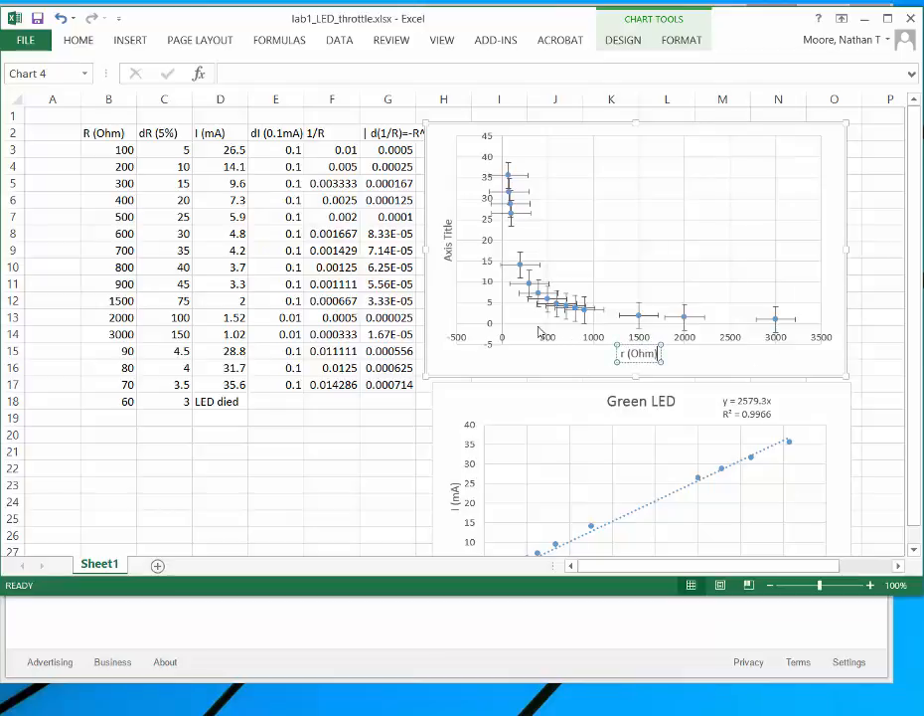
{"action": "left_click", "coordinate": [447, 241]}
{"action": "triple_click", "coordinate": [448, 242]}
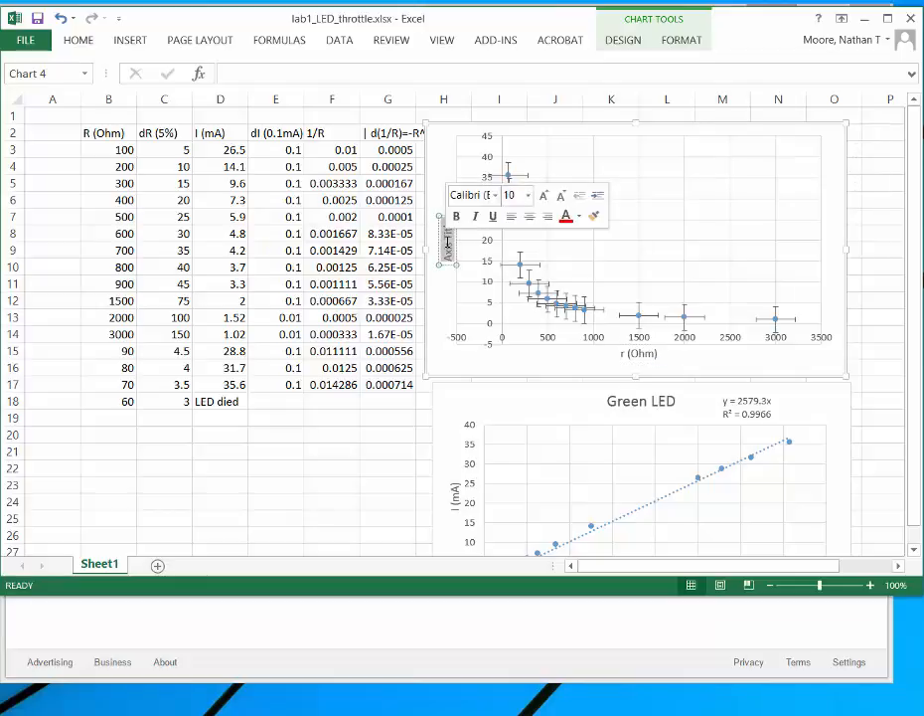
{"action": "type", "text": "I (mA)"}
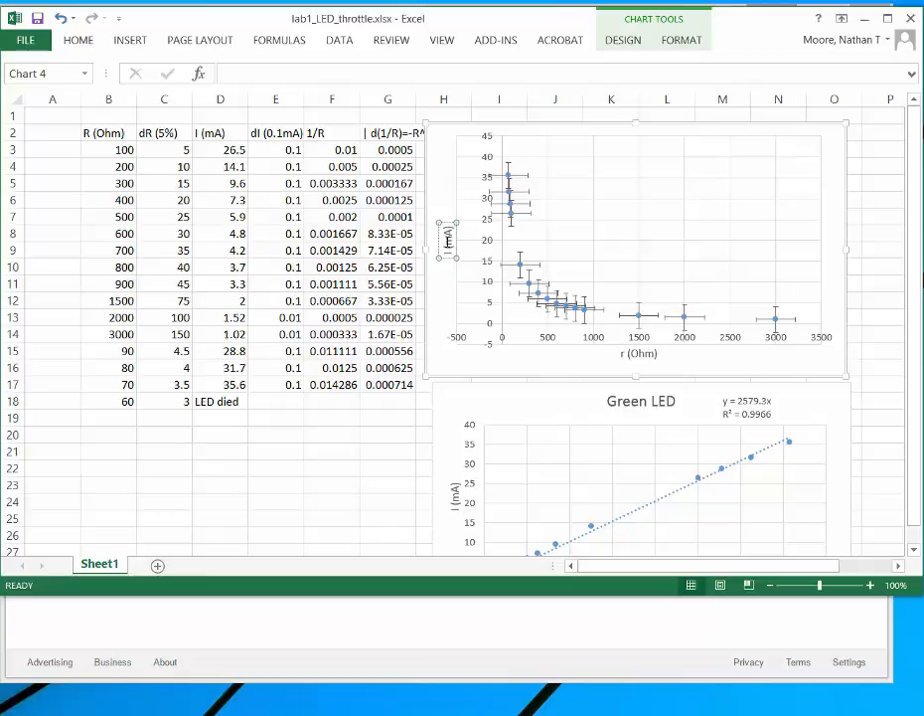
{"action": "left_click", "coordinate": [693, 199]}
{"action": "scroll", "coordinate": [705, 199], "scroll_direction": "down", "scroll_amount": 3}
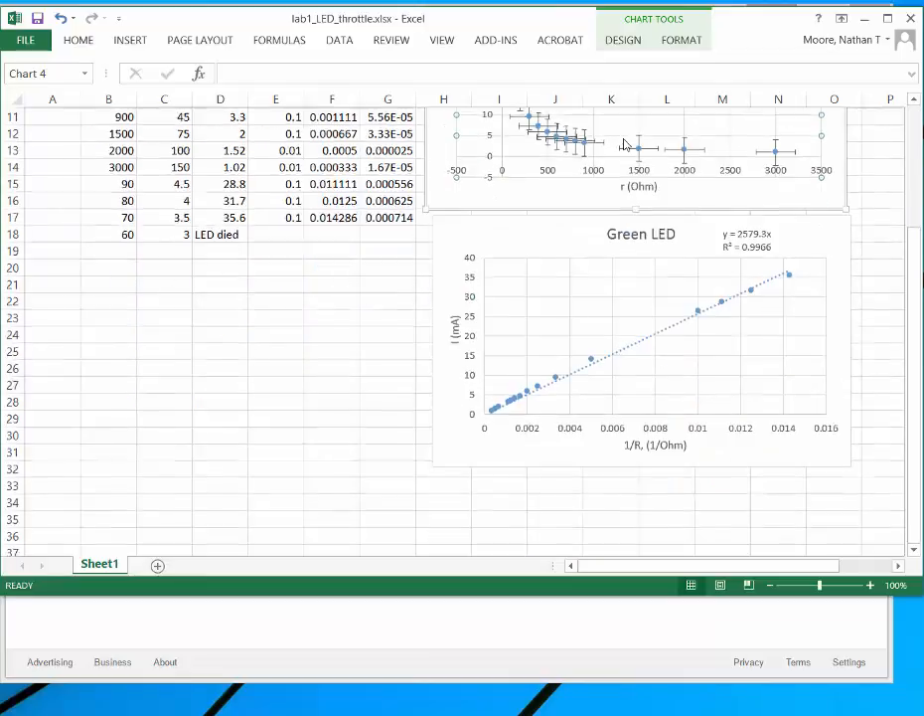
{"action": "scroll", "coordinate": [624, 144], "scroll_direction": "up", "scroll_amount": 3}
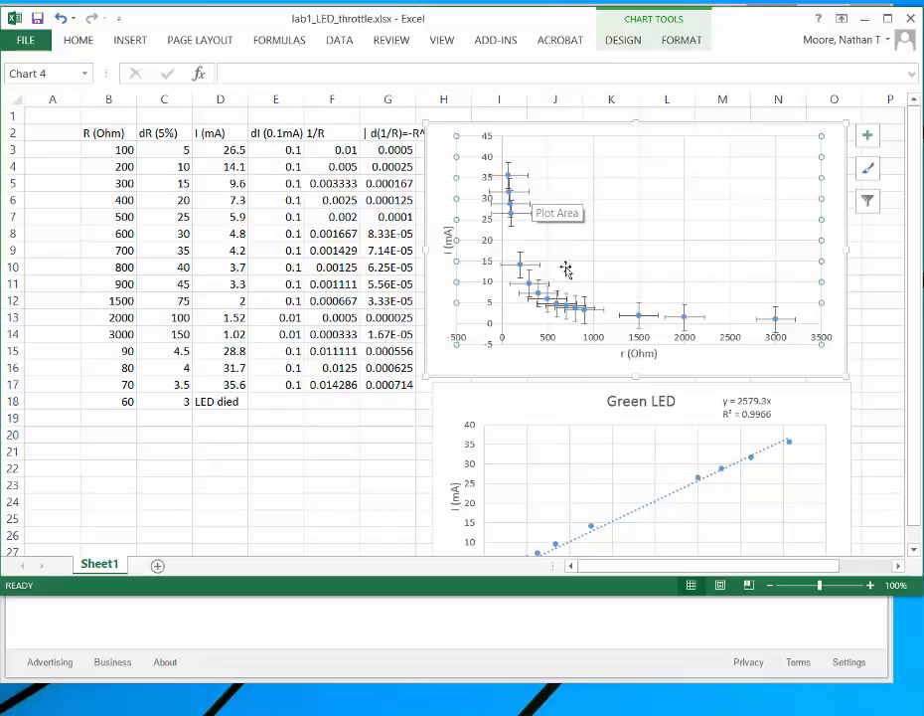
Move the current-versus-resistance chart left and down, over the lower rows of the data table
{"action": "left_click", "coordinate": [868, 137]}
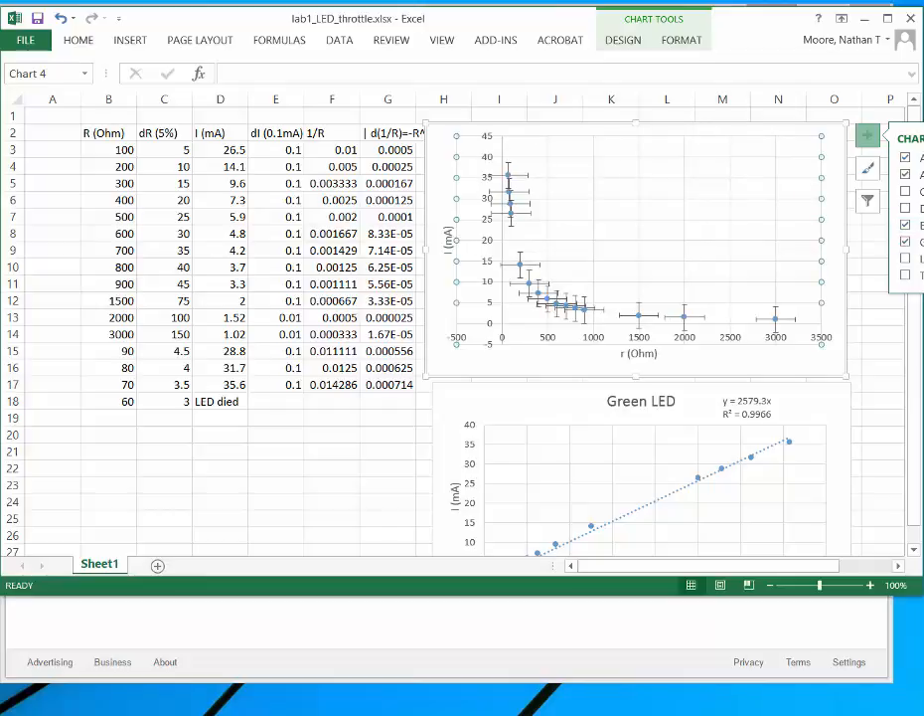
{"action": "left_click", "coordinate": [895, 334]}
{"action": "left_click_drag", "start_coordinate": [821, 132], "coordinate": [467, 280]}
Switch the horizontal error bars to custom amounts and take the positive error values from the dR range C3:C17
{"action": "left_click", "coordinate": [504, 288]}
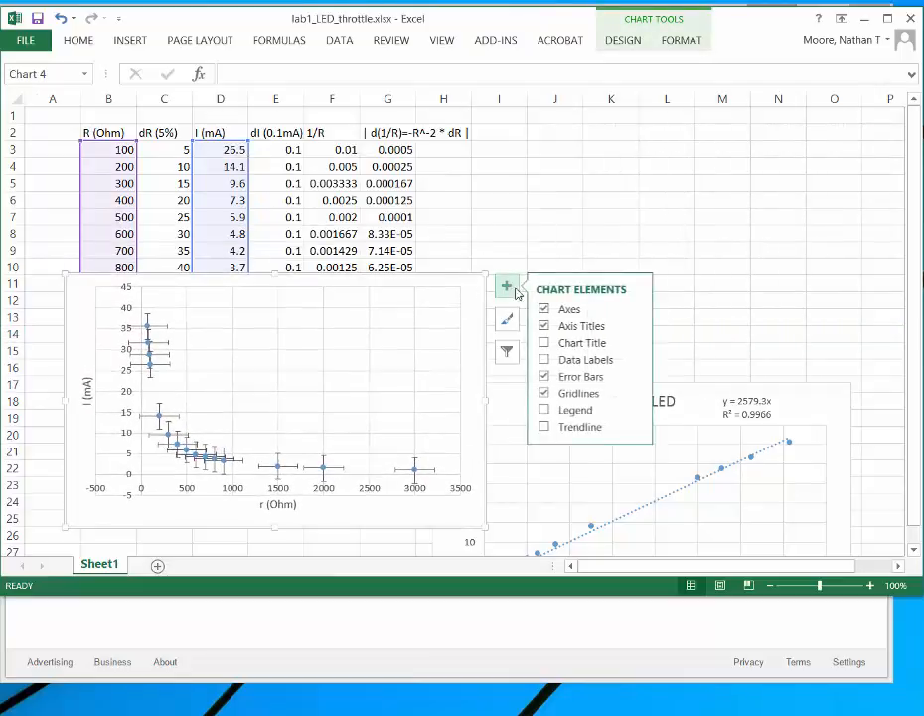
{"action": "left_click", "coordinate": [637, 377]}
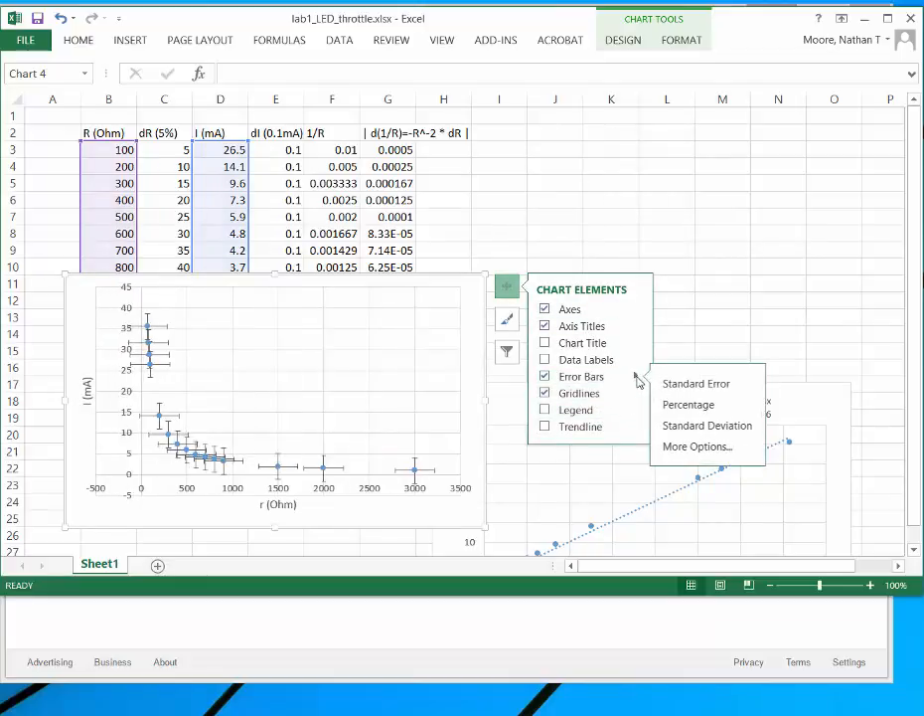
{"action": "left_click", "coordinate": [681, 449]}
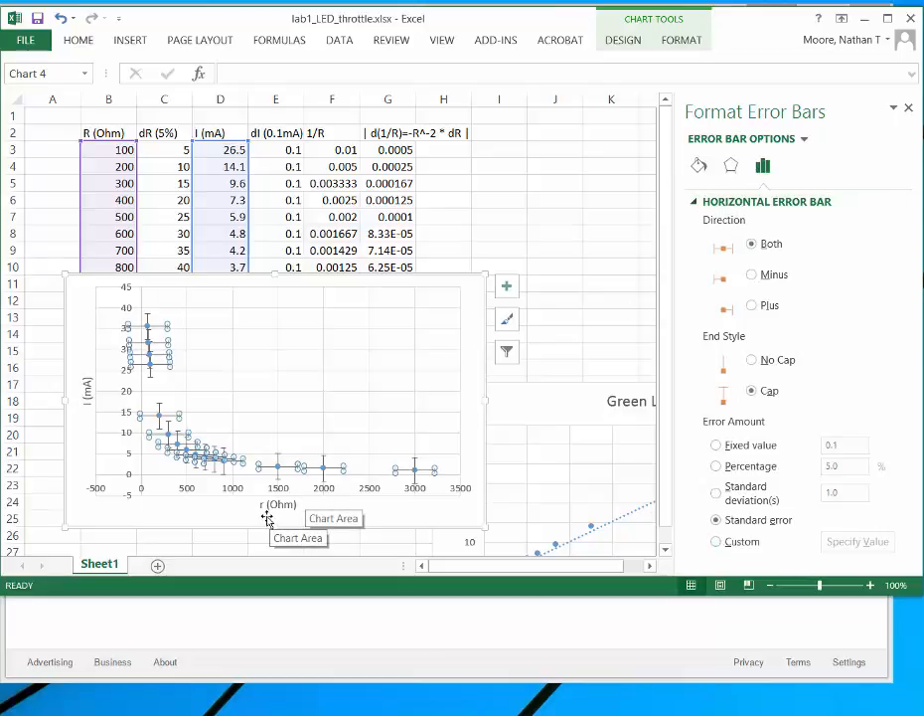
{"action": "left_click", "coordinate": [716, 542]}
{"action": "left_click", "coordinate": [850, 545]}
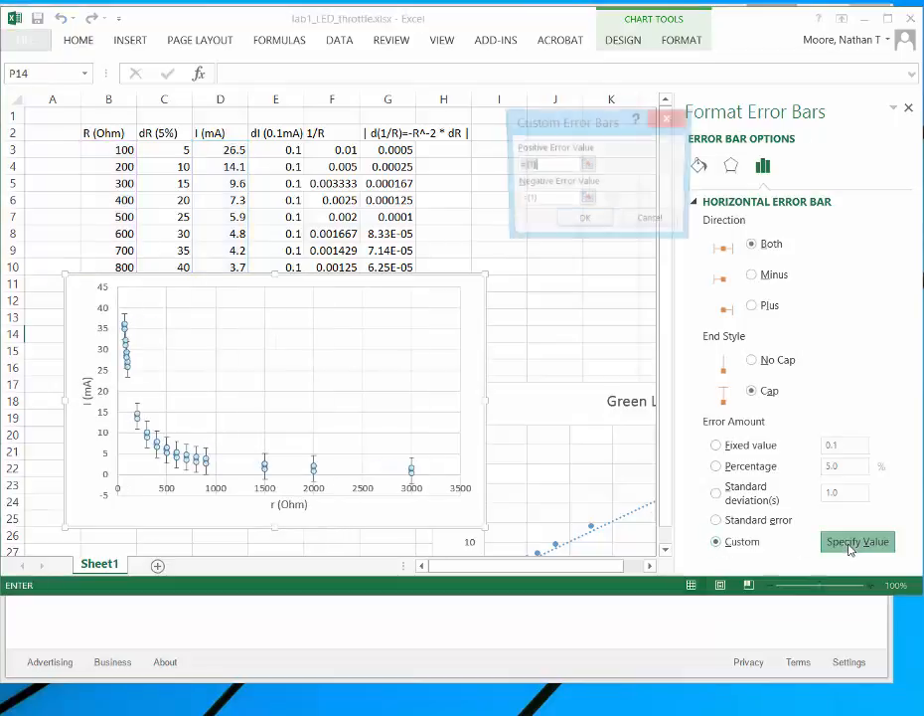
{"action": "left_click", "coordinate": [587, 165]}
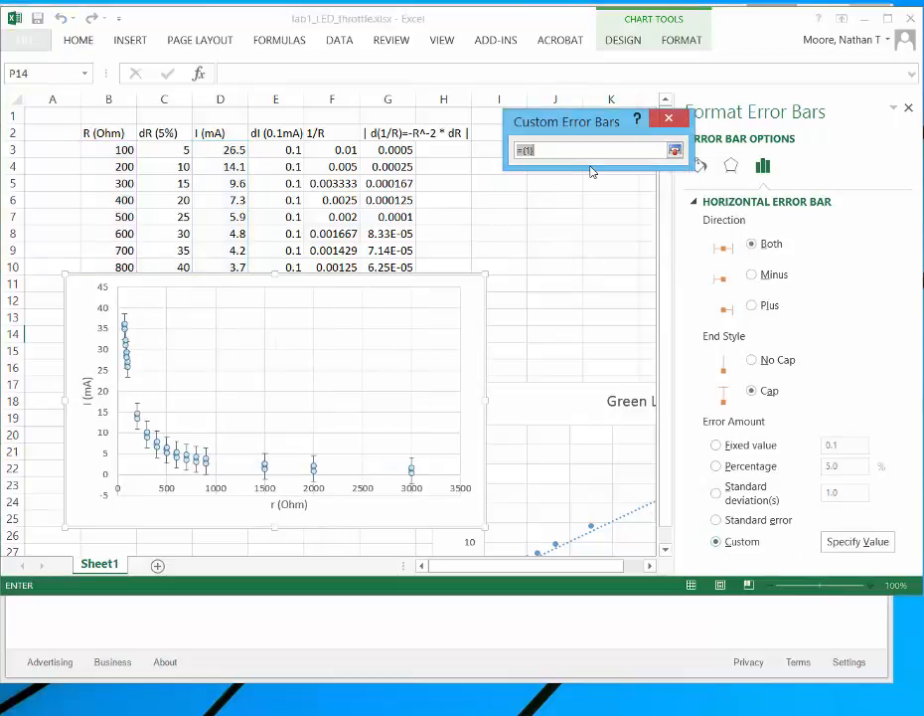
{"action": "left_click", "coordinate": [182, 149]}
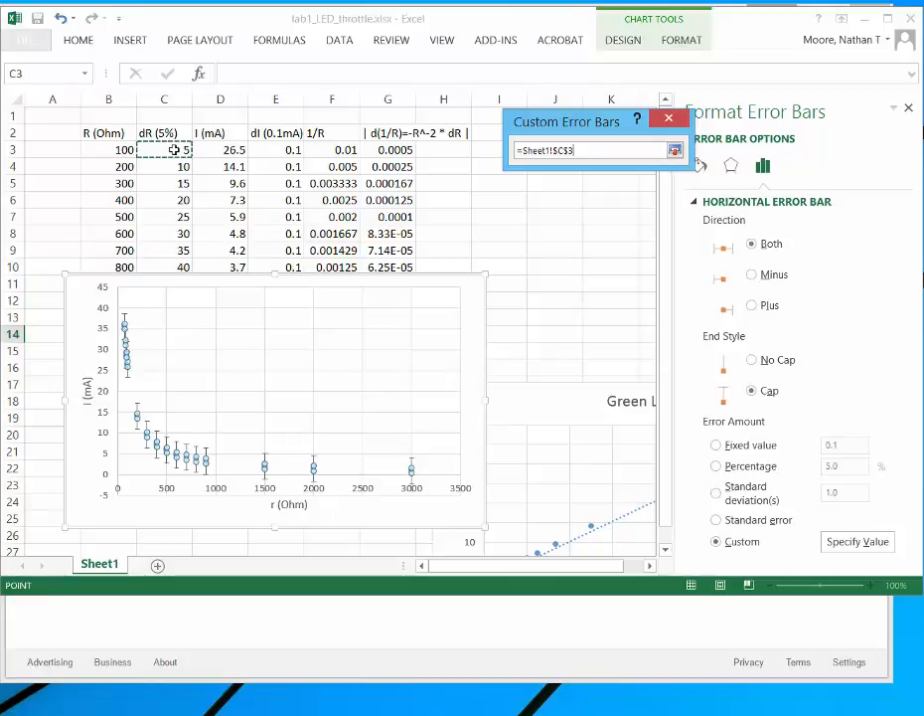
{"action": "key", "text": "shift+Down"}
{"action": "key", "text": "shift+Down"}
{"action": "key", "text": "shift+Down"}
{"action": "key", "text": "shift+Down"}
{"action": "key", "text": "shift+Down"}
{"action": "key", "text": "shift+Down"}
{"action": "key", "text": "shift+Down"}
{"action": "key", "text": "shift+Down"}
{"action": "key", "text": "shift+Down"}
{"action": "key", "text": "shift+Down"}
{"action": "key", "text": "shift+Down"}
{"action": "key", "text": "shift+Down"}
{"action": "key", "text": "shift+Down"}
{"action": "key", "text": "shift+Down"}
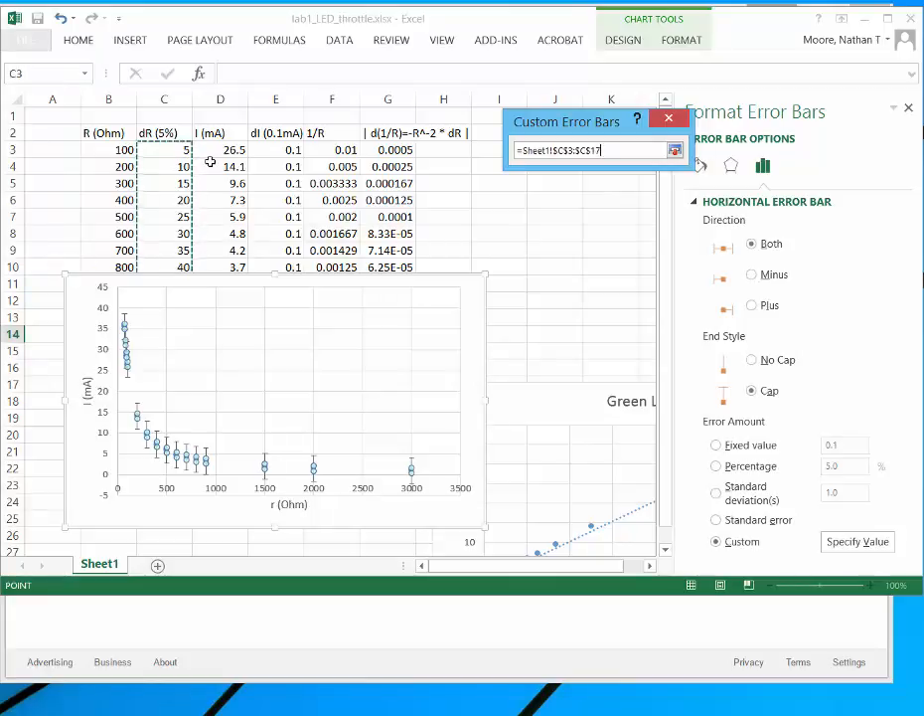
{"action": "key", "text": "Return"}
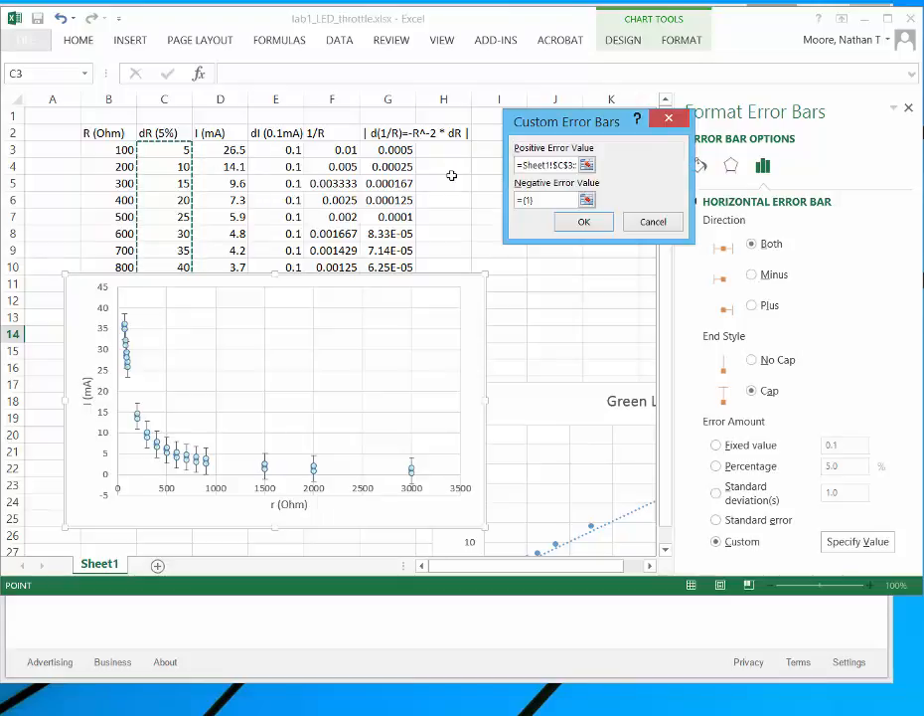
Take the negative horizontal error values from C3:C18, apply the custom error bars and close the formatting options
{"action": "left_click", "coordinate": [587, 200]}
{"action": "left_click", "coordinate": [174, 150]}
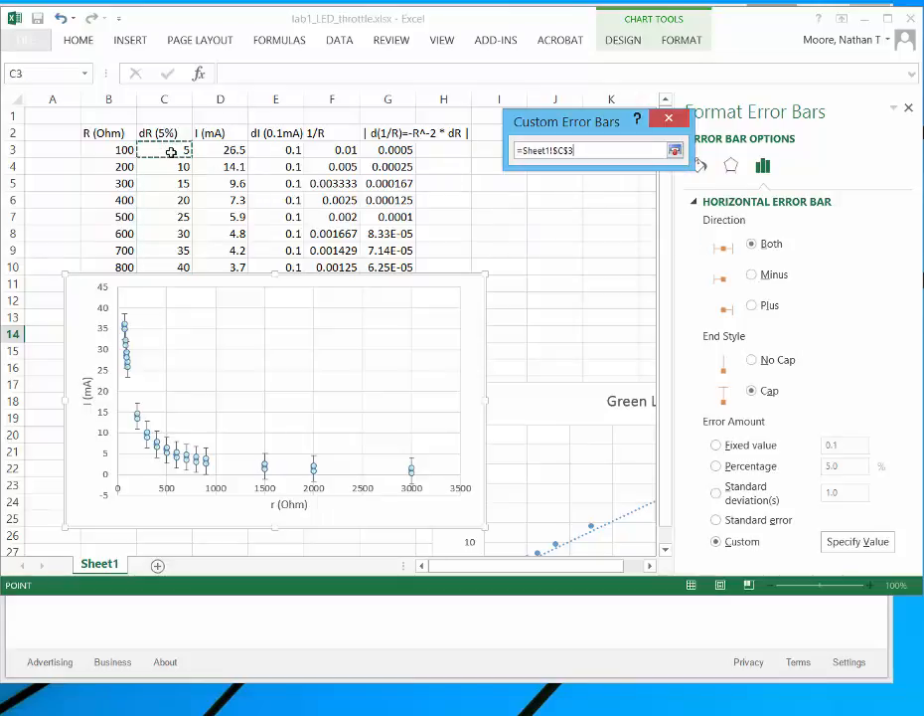
{"action": "key", "text": "ctrl+shift+Down"}
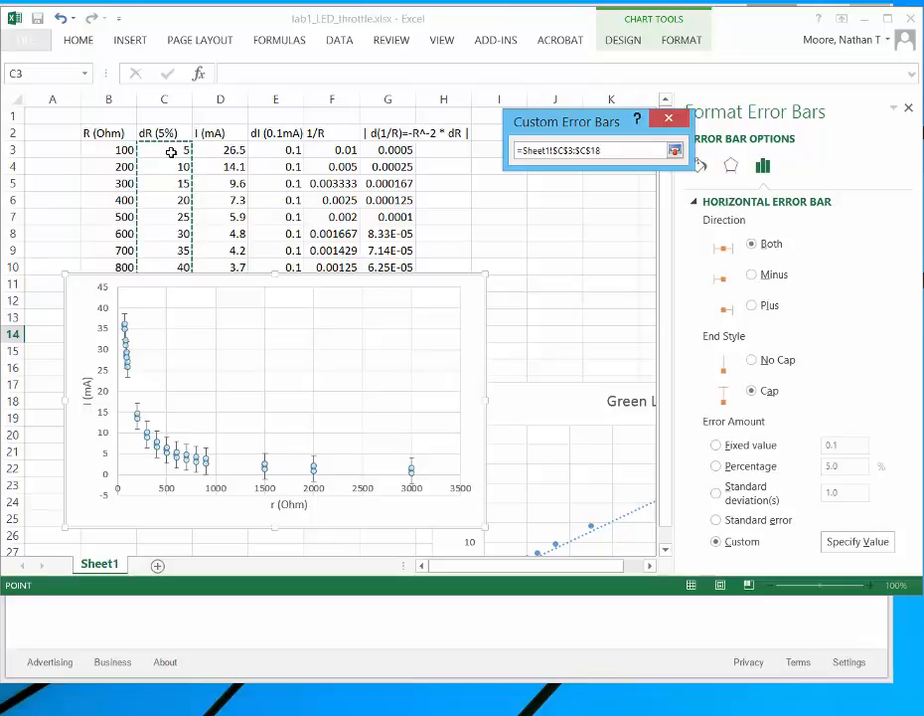
{"action": "key", "text": "Return"}
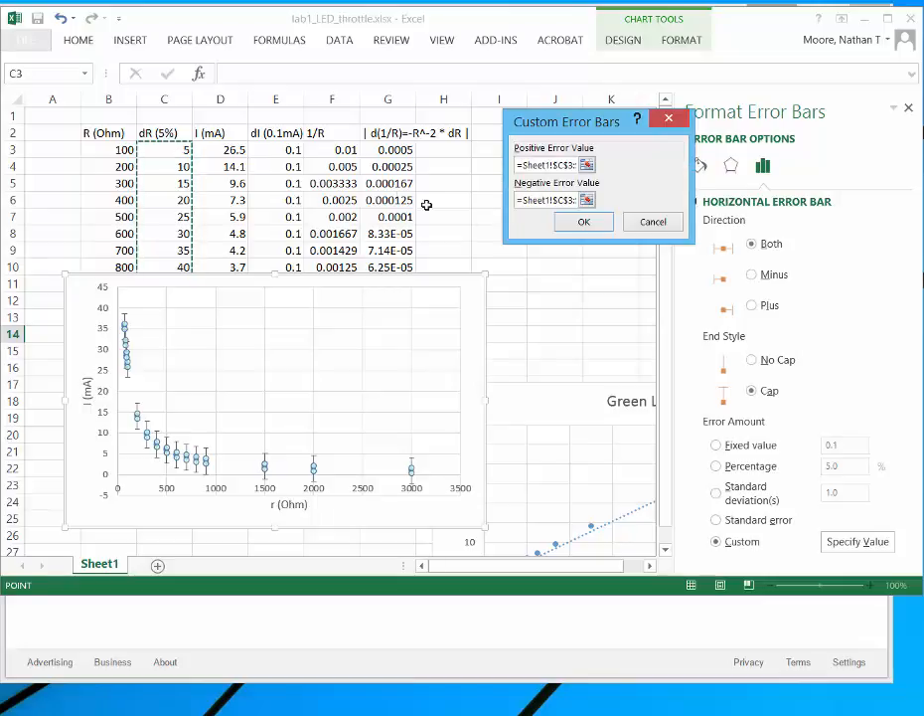
{"action": "left_click", "coordinate": [579, 224]}
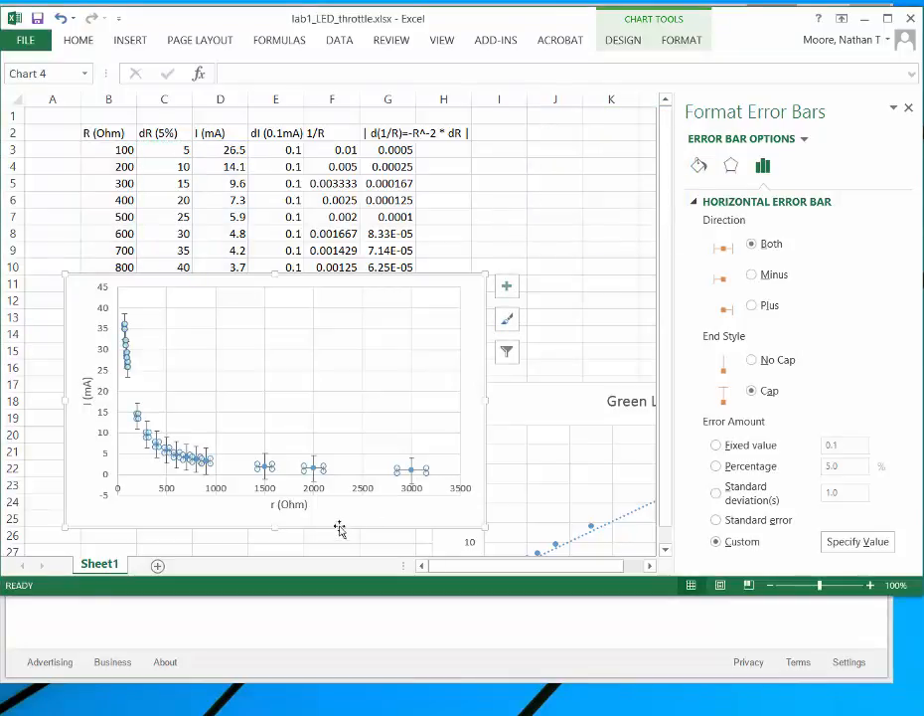
{"action": "left_click", "coordinate": [410, 488]}
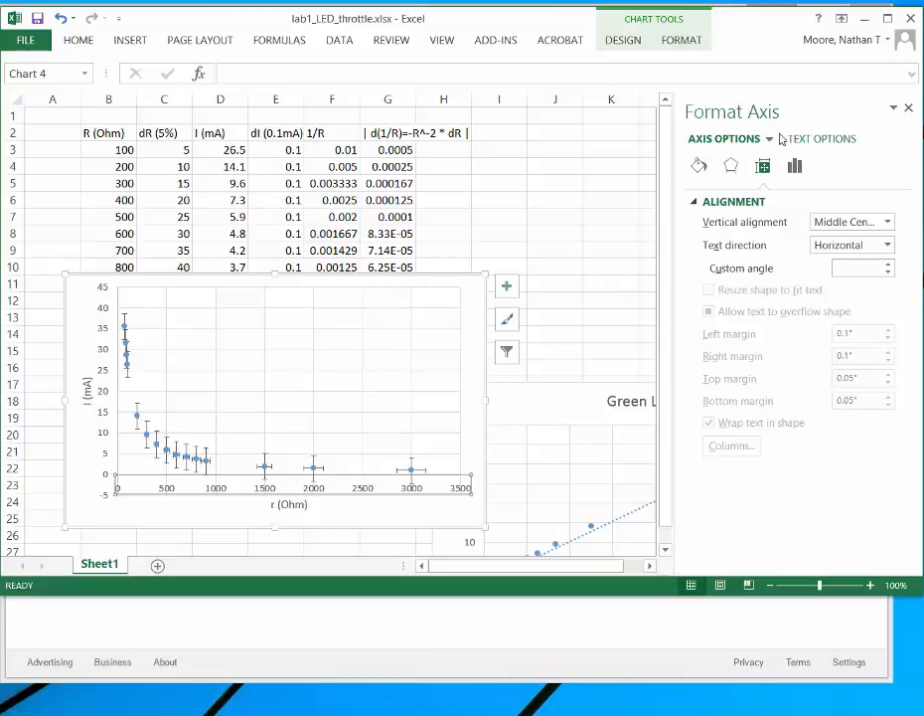
{"action": "left_click", "coordinate": [907, 110]}
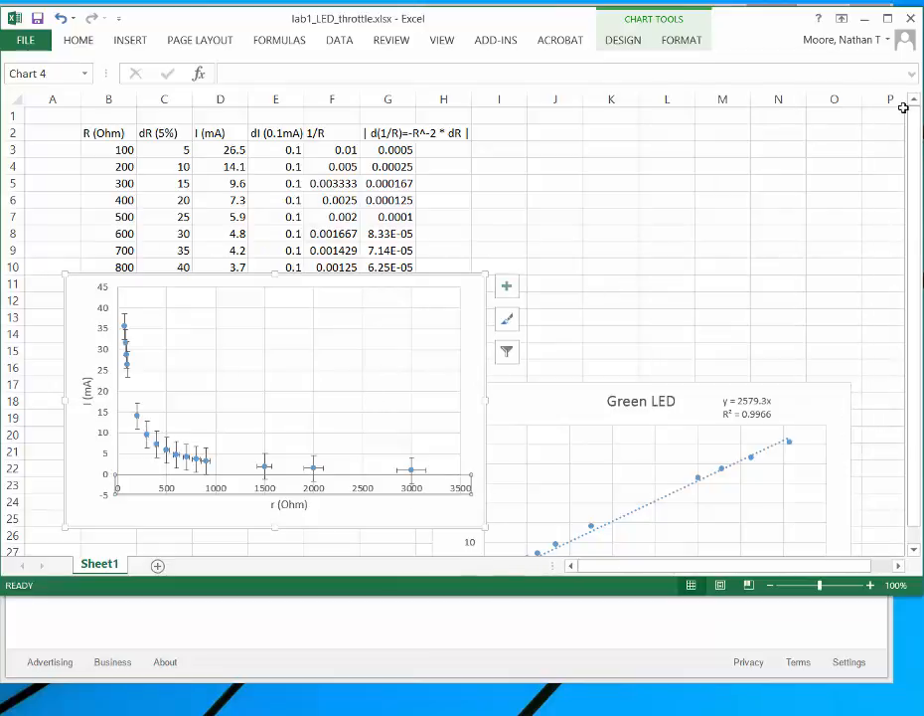
Open the detailed error bar options for the chart and switch them to the Series 1 Y error bars
{"action": "left_click", "coordinate": [509, 289]}
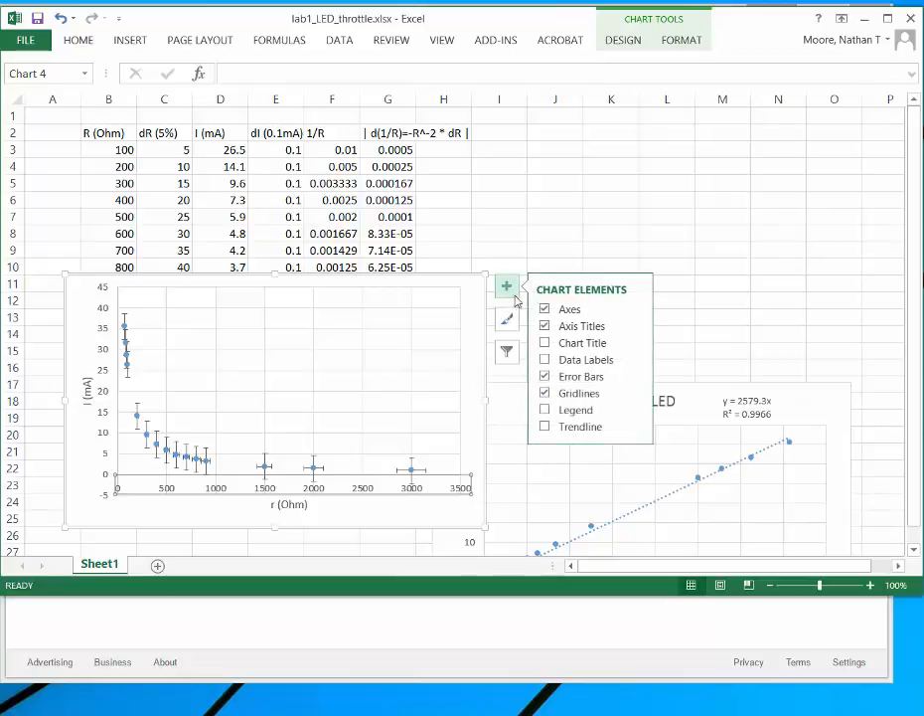
{"action": "left_click", "coordinate": [637, 380]}
{"action": "left_click", "coordinate": [673, 446]}
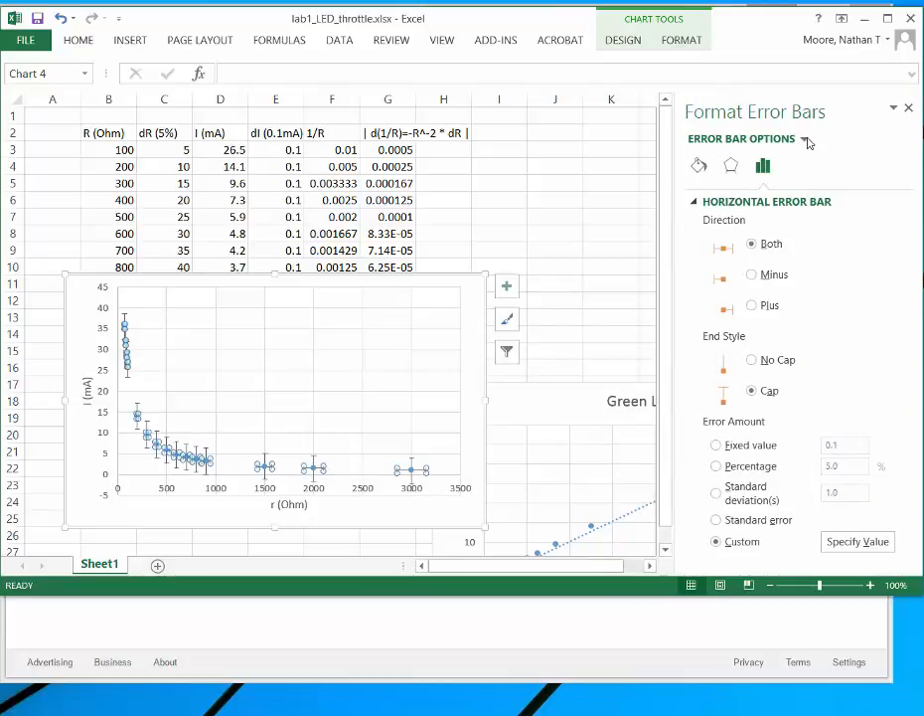
{"action": "left_click", "coordinate": [806, 140]}
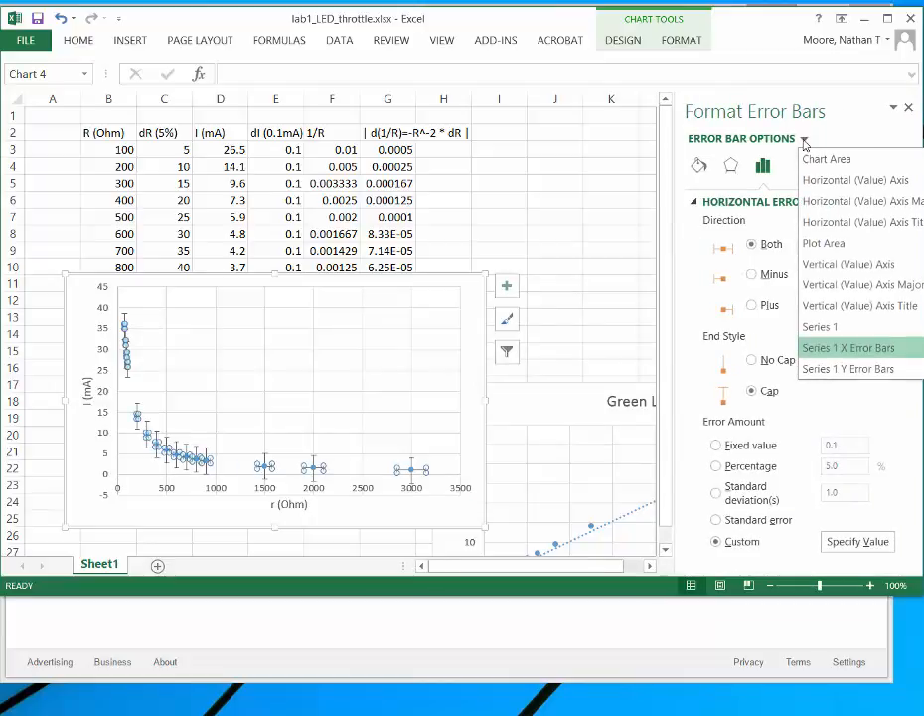
{"action": "left_click", "coordinate": [846, 371]}
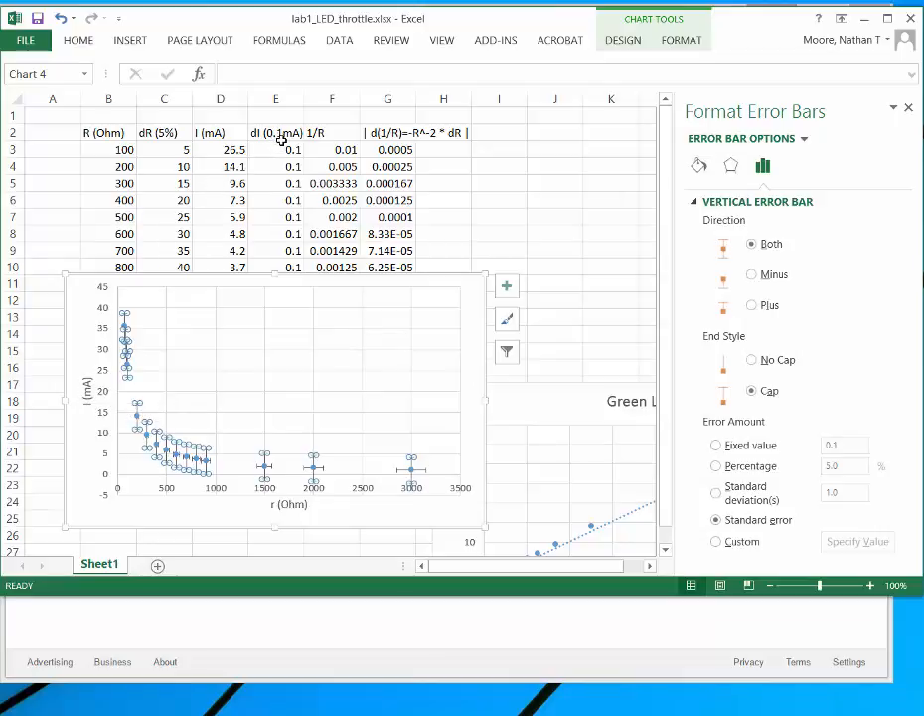
Switch the current-versus-resistance chart's vertical error bars to custom amounts and take the positive error values from the dI range E3:E17
{"action": "left_click", "coordinate": [717, 543]}
{"action": "left_click", "coordinate": [842, 550]}
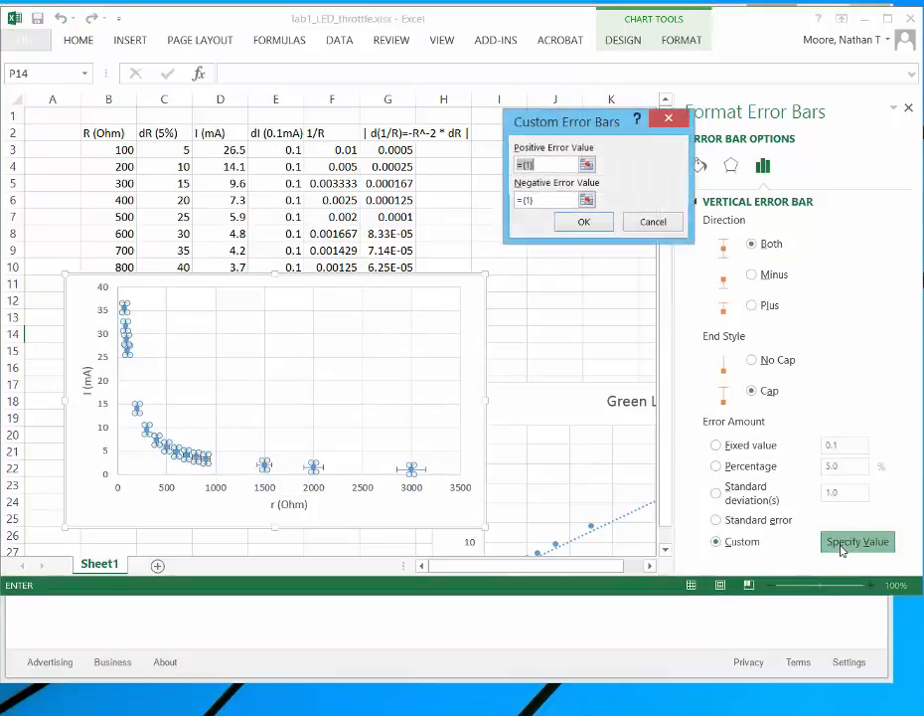
{"action": "left_click", "coordinate": [588, 165]}
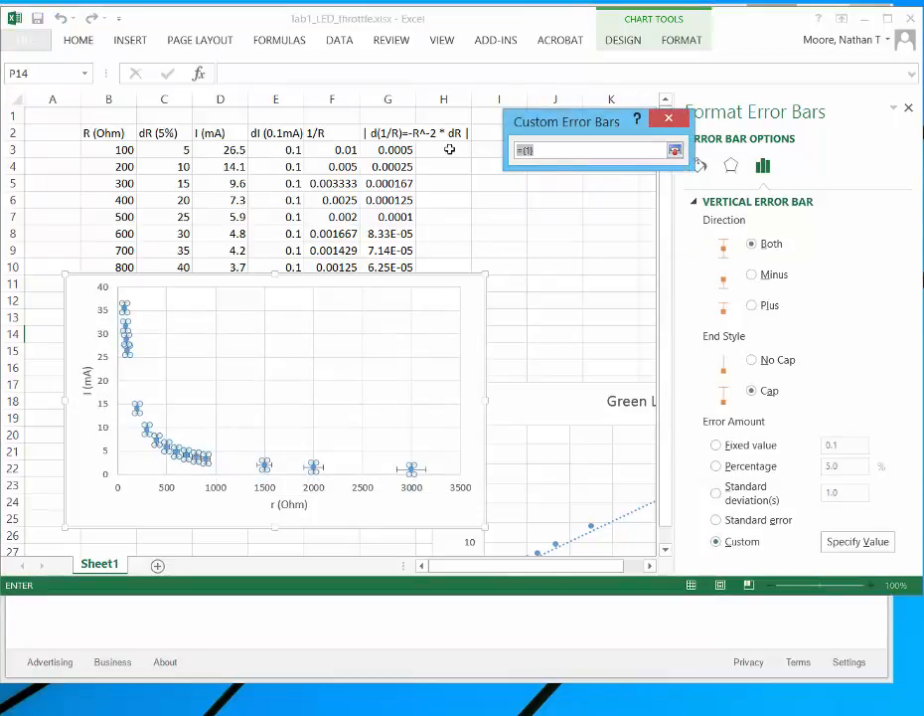
{"action": "left_click", "coordinate": [279, 145]}
{"action": "key", "text": "ctrl+shift+Down"}
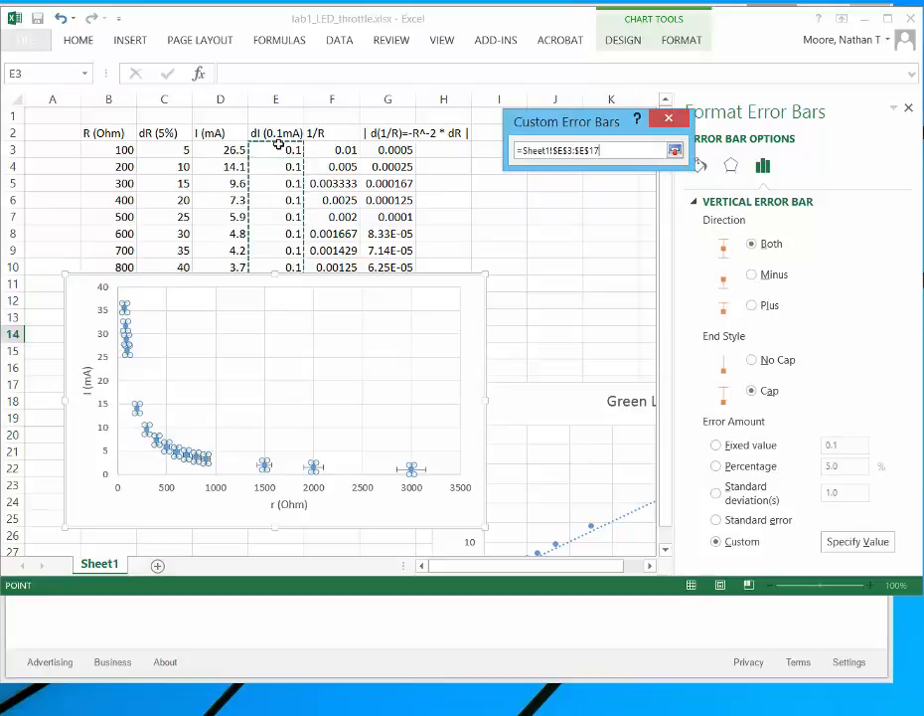
{"action": "key", "text": "Return"}
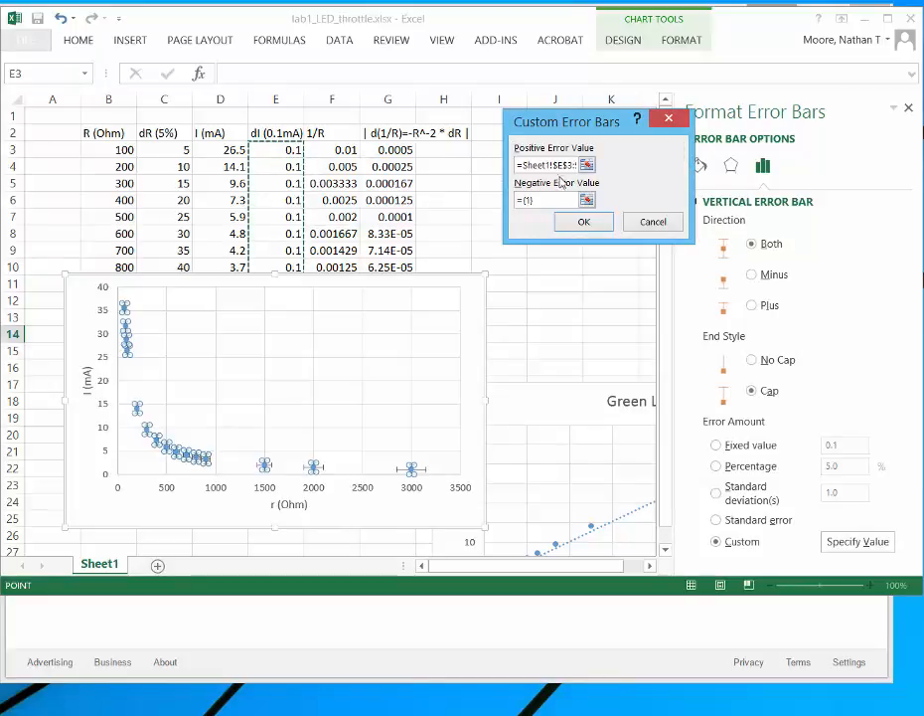
Take the negative vertical error values from the dI range E3:E17 and apply the custom error bars
{"action": "left_click", "coordinate": [588, 200]}
{"action": "left_click", "coordinate": [287, 149]}
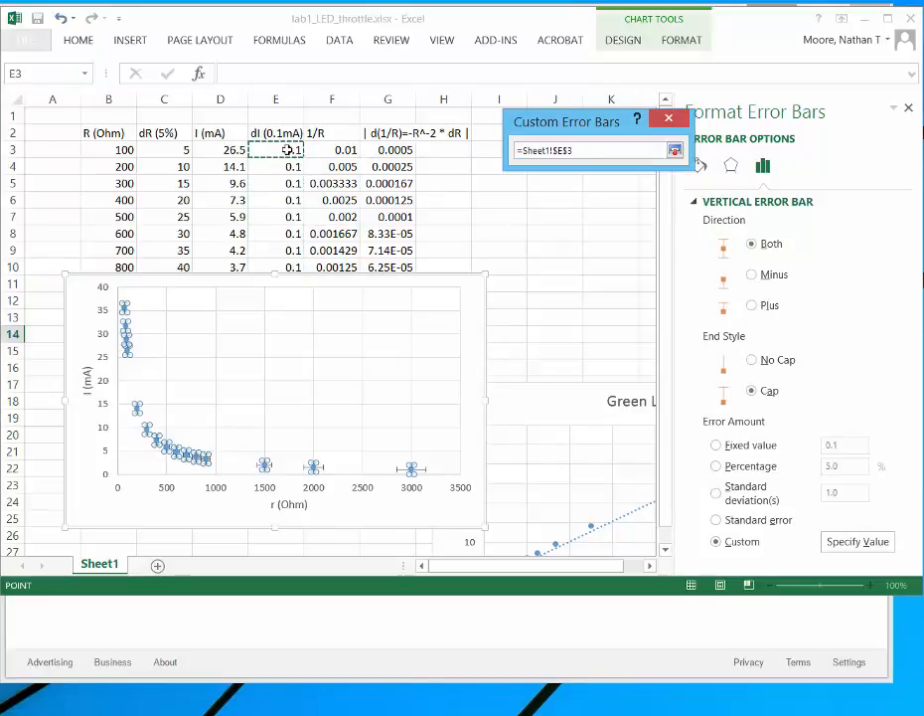
{"action": "key", "text": "ctrl+shift+Down"}
{"action": "key", "text": "Return"}
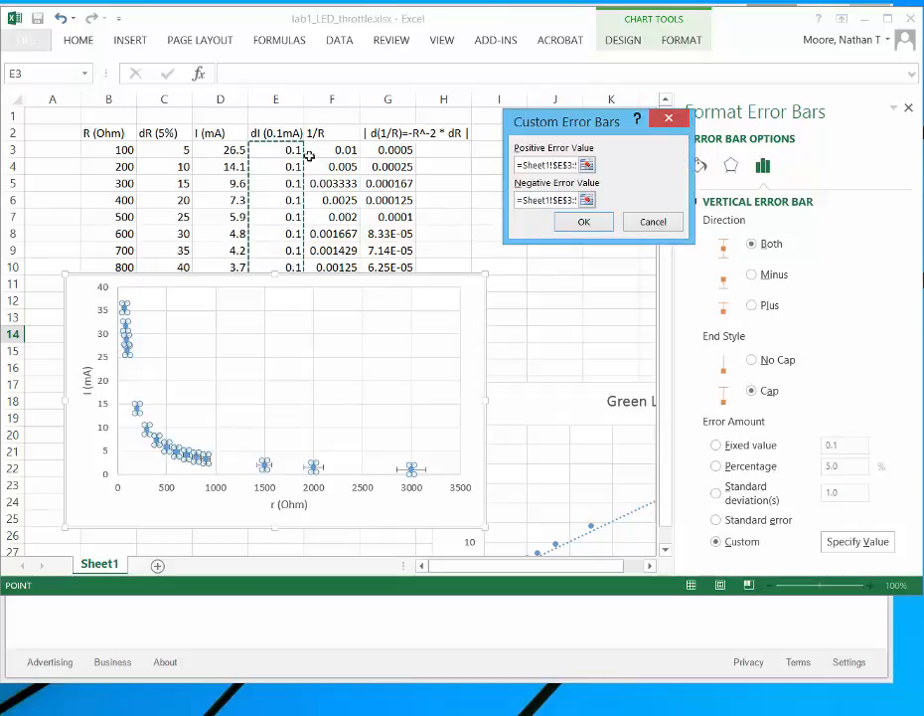
{"action": "left_click", "coordinate": [588, 219]}
{"action": "left_click", "coordinate": [594, 227]}
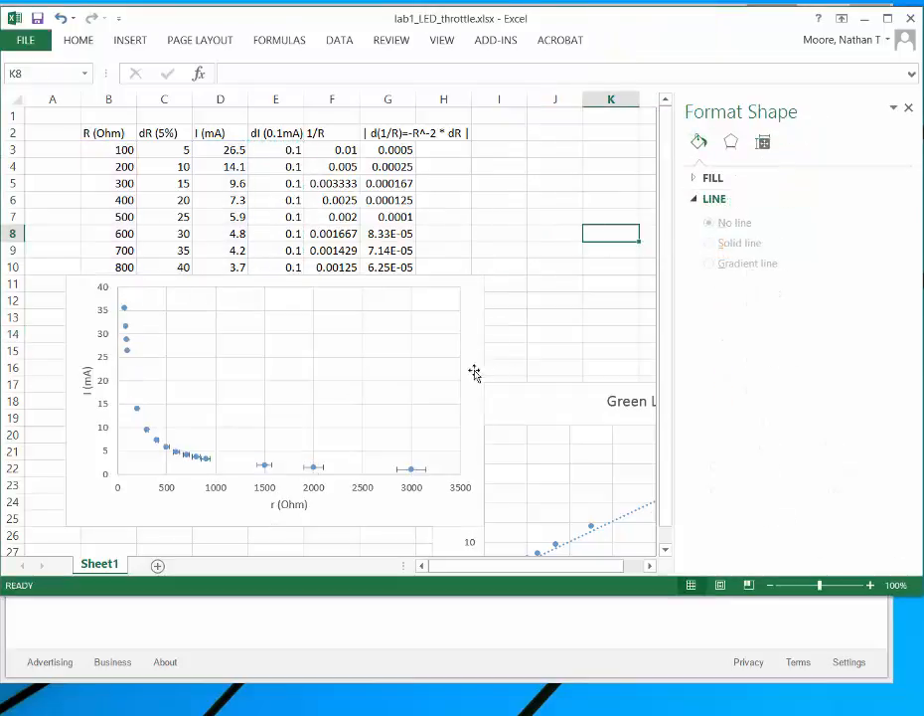
Close the formatting options and stack both charts beside the data table, current versus resistance above Green LED, with the window extended downward
{"action": "left_click_drag", "start_coordinate": [468, 304], "coordinate": [549, 170]}
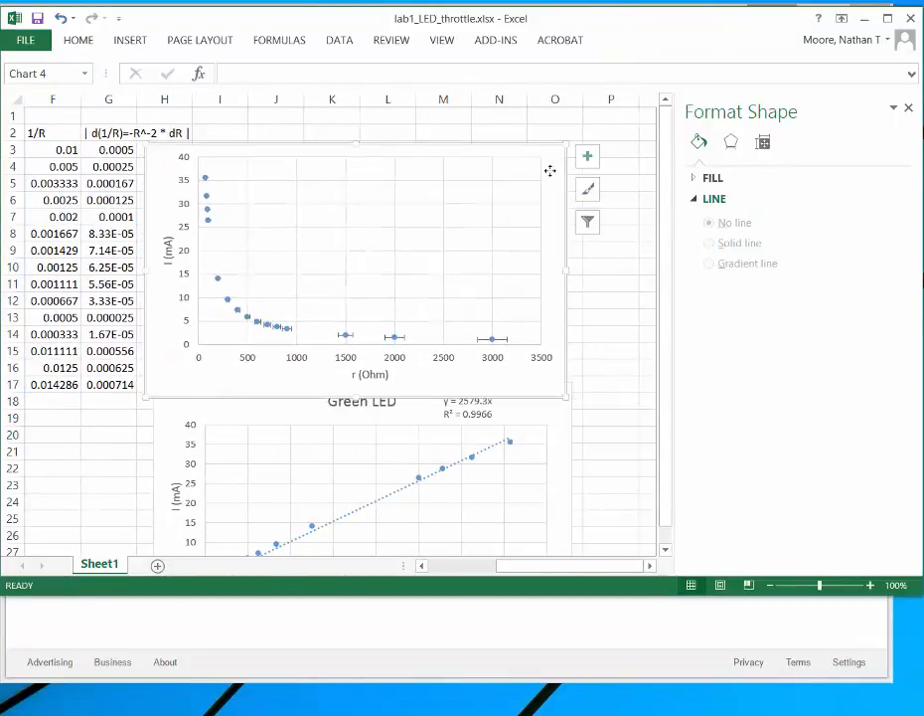
{"action": "left_click", "coordinate": [908, 107]}
{"action": "left_click_drag", "start_coordinate": [419, 564], "coordinate": [552, 565]}
{"action": "left_click", "coordinate": [600, 564]}
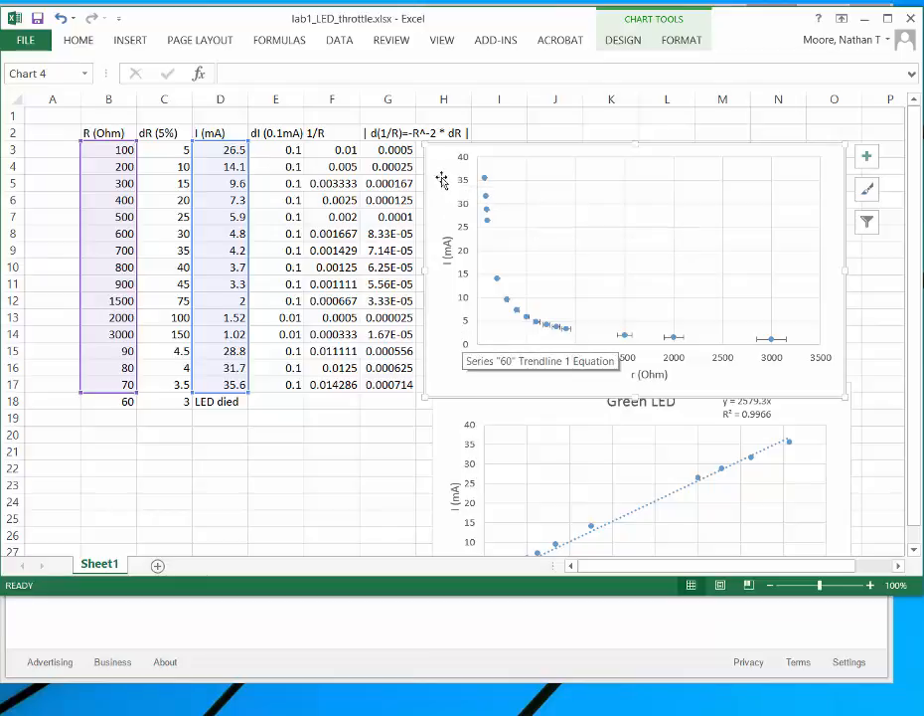
{"action": "left_click_drag", "start_coordinate": [440, 174], "coordinate": [484, 147]}
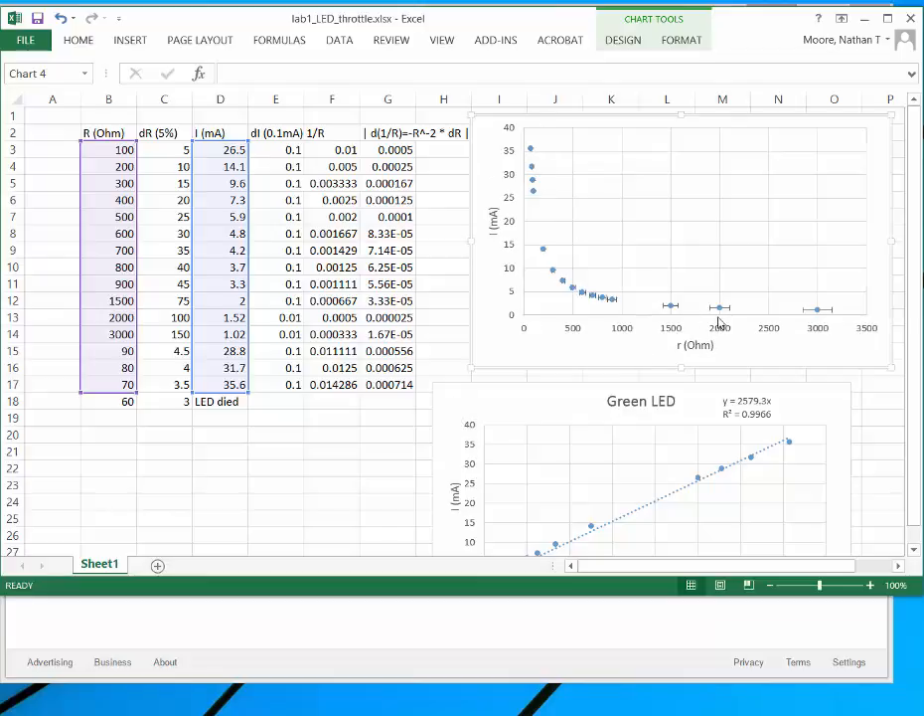
{"action": "mouse_move", "coordinate": [479, 402]}
{"action": "left_mouse_down"}
{"action": "mouse_move", "coordinate": [505, 270]}
{"action": "mouse_move", "coordinate": [479, 427]}
{"action": "mouse_move", "coordinate": [472, 335]}
{"action": "mouse_move", "coordinate": [477, 390]}
{"action": "mouse_move", "coordinate": [478, 378]}
{"action": "left_mouse_up"}
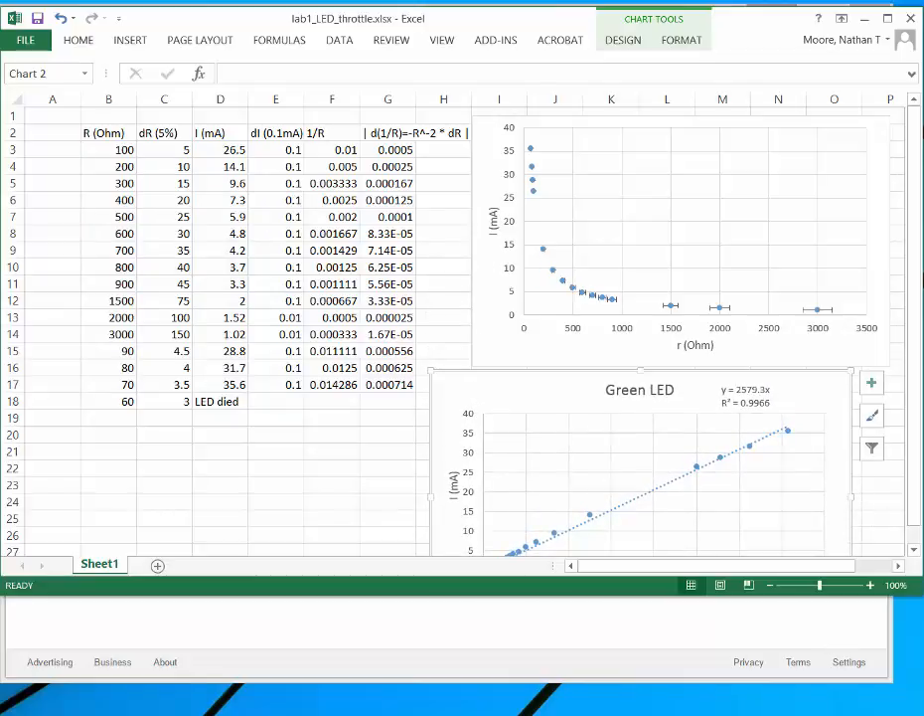
{"action": "double_click", "coordinate": [557, 595]}
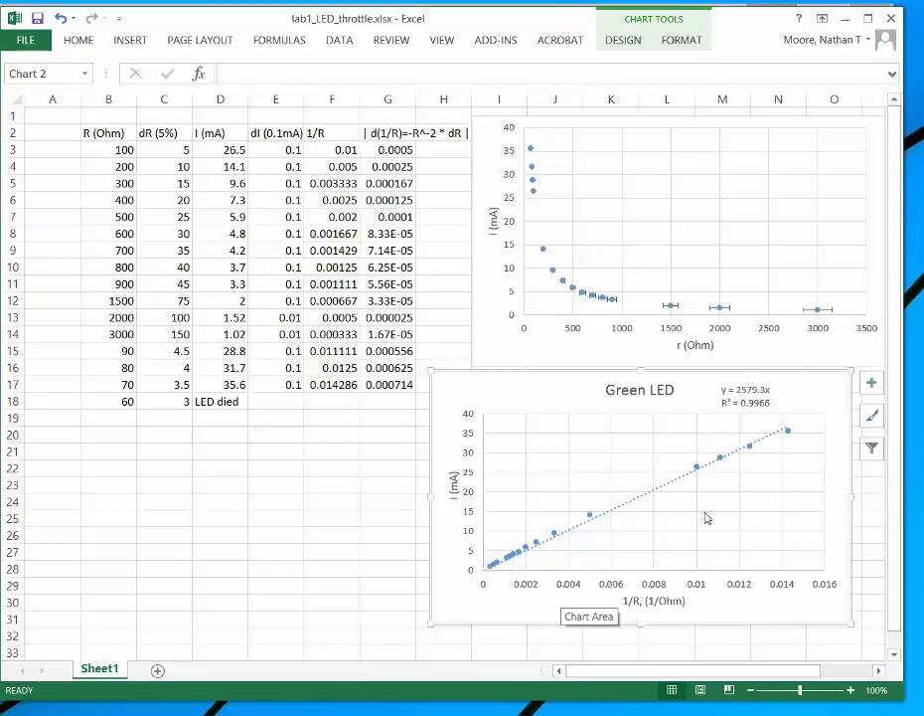
Add error bars to the Green LED chart's data series and open their detailed formatting options
{"action": "left_click", "coordinate": [591, 516]}
{"action": "left_click", "coordinate": [873, 384]}
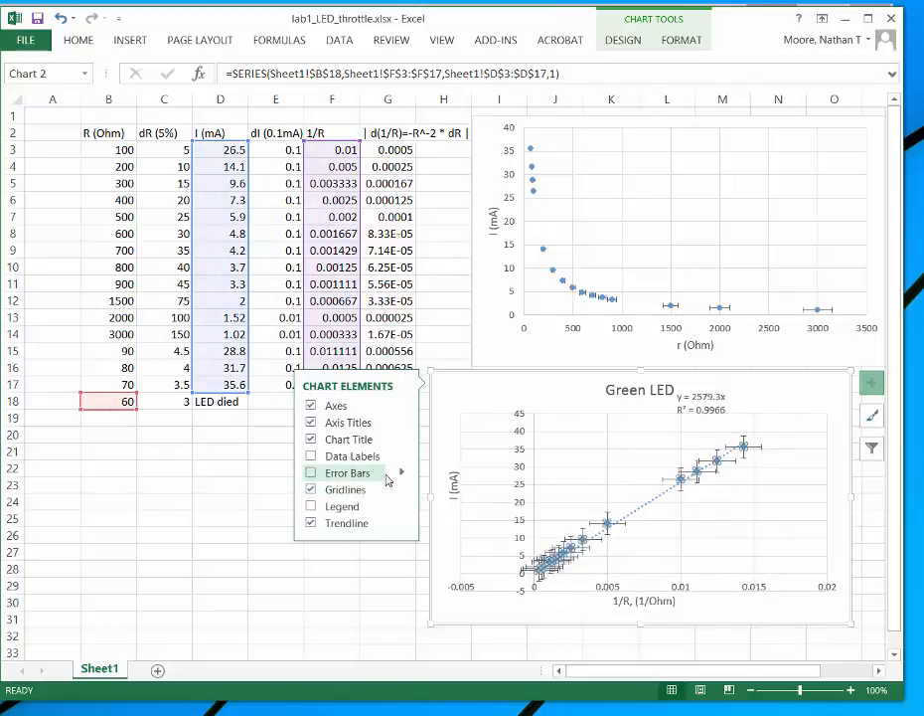
{"action": "left_click", "coordinate": [312, 474]}
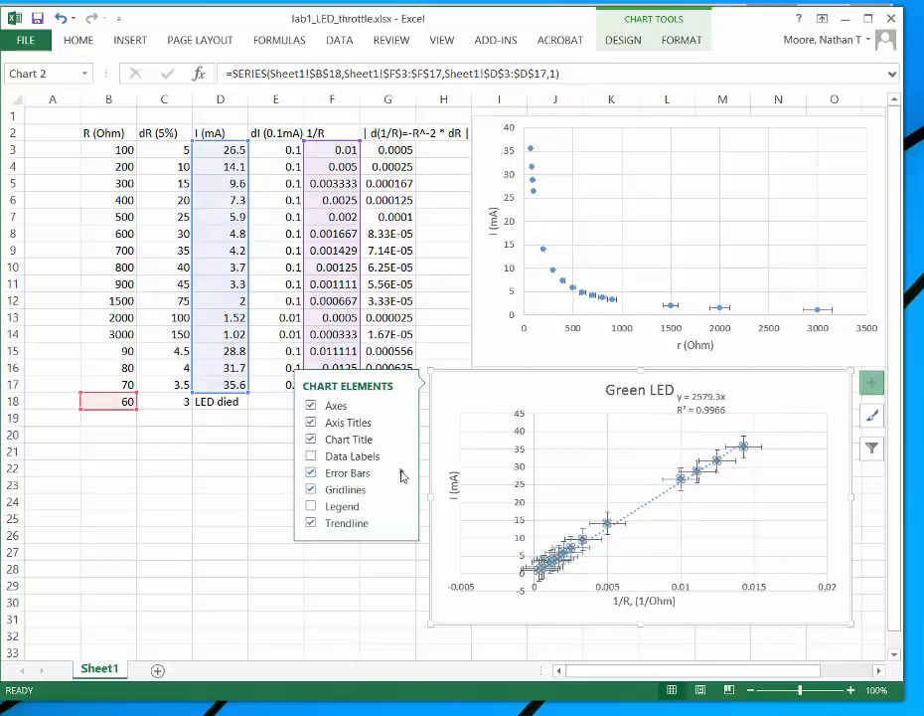
{"action": "left_click", "coordinate": [403, 471]}
{"action": "left_click", "coordinate": [464, 542]}
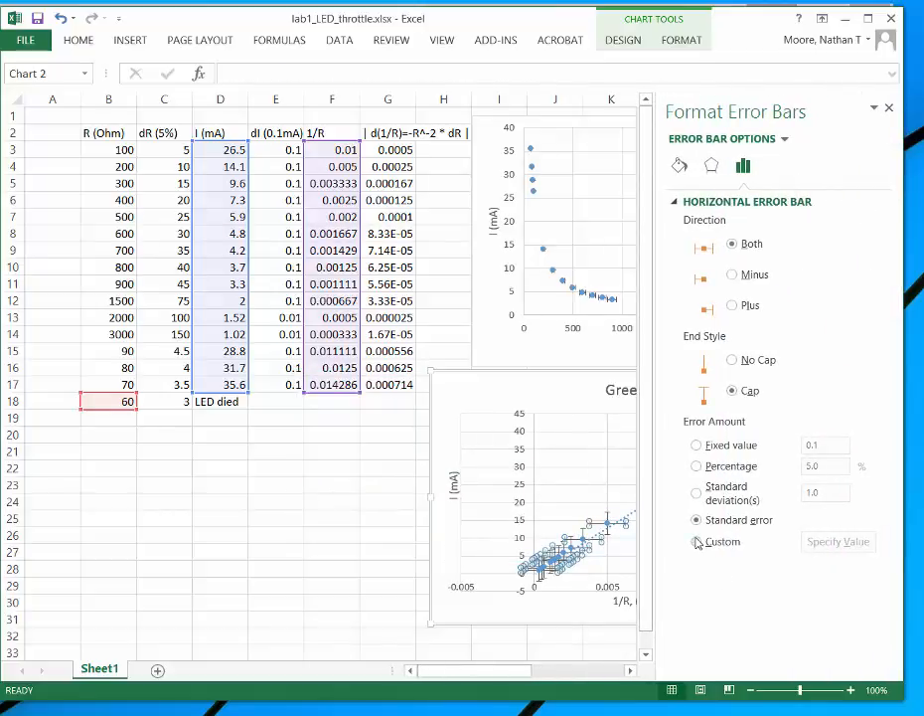
Set the Green LED chart's horizontal error bars to custom amounts, with positive and negative values both taken from the d(1/R) range G3:G17
{"action": "left_click", "coordinate": [697, 542]}
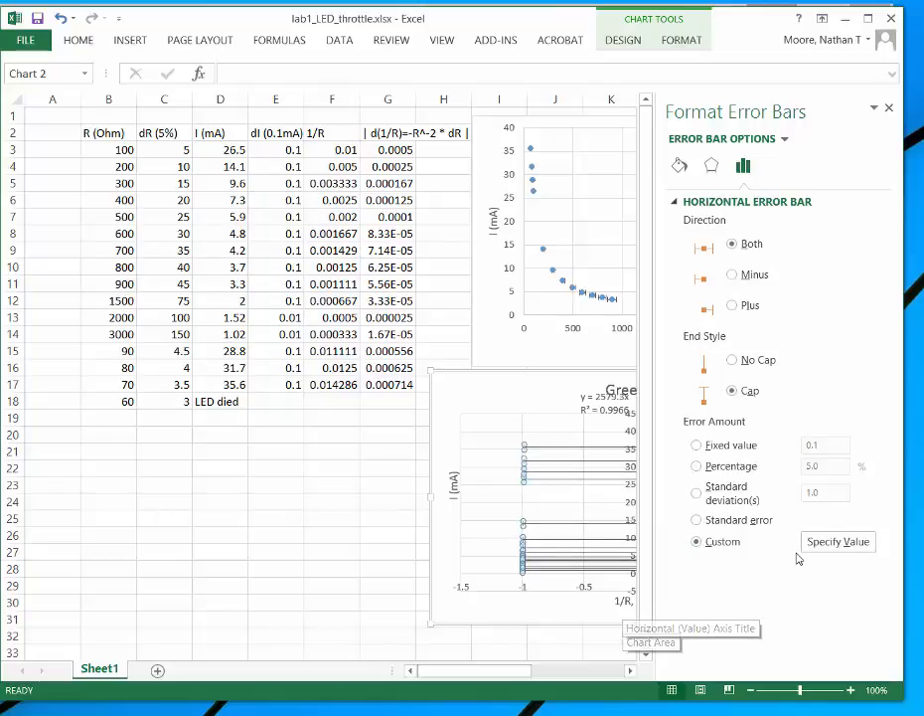
{"action": "left_click", "coordinate": [833, 545]}
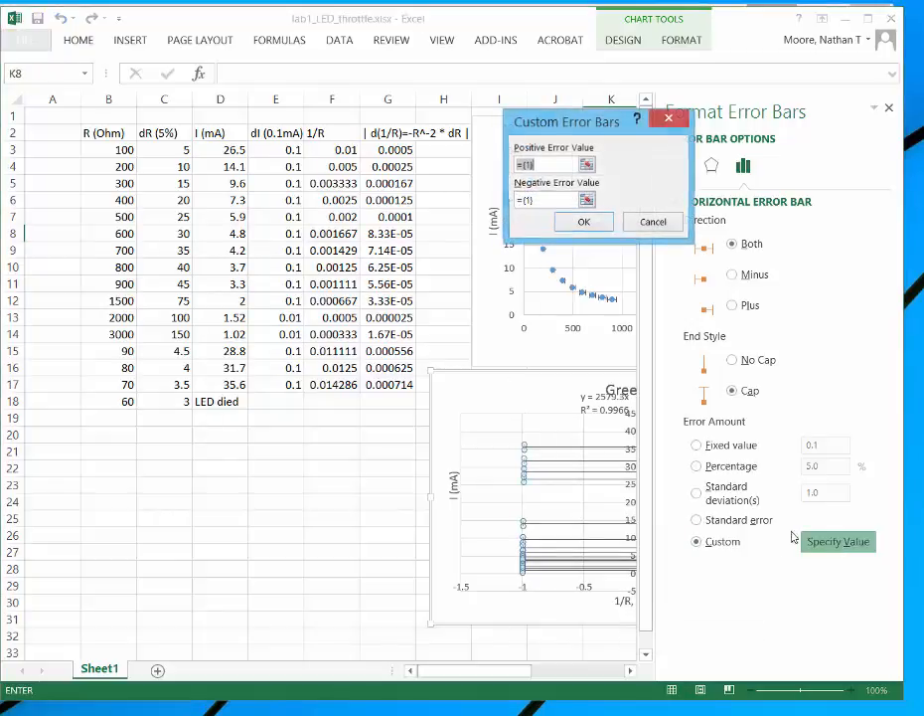
{"action": "left_click", "coordinate": [587, 165]}
{"action": "left_click_drag", "start_coordinate": [387, 149], "coordinate": [378, 384]}
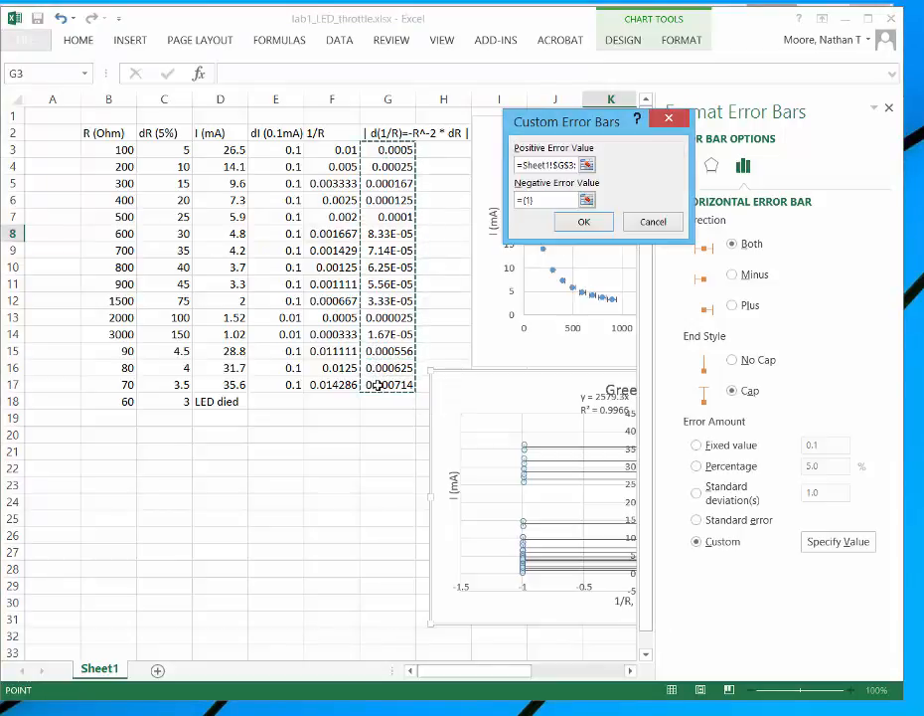
{"action": "left_click", "coordinate": [587, 200]}
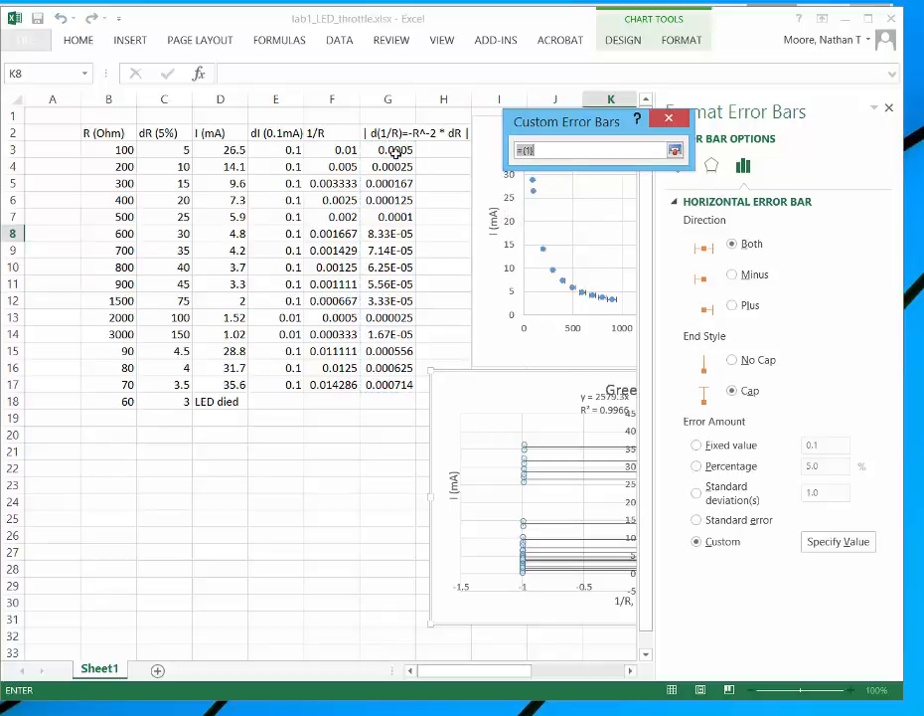
{"action": "left_click_drag", "start_coordinate": [396, 151], "coordinate": [389, 389]}
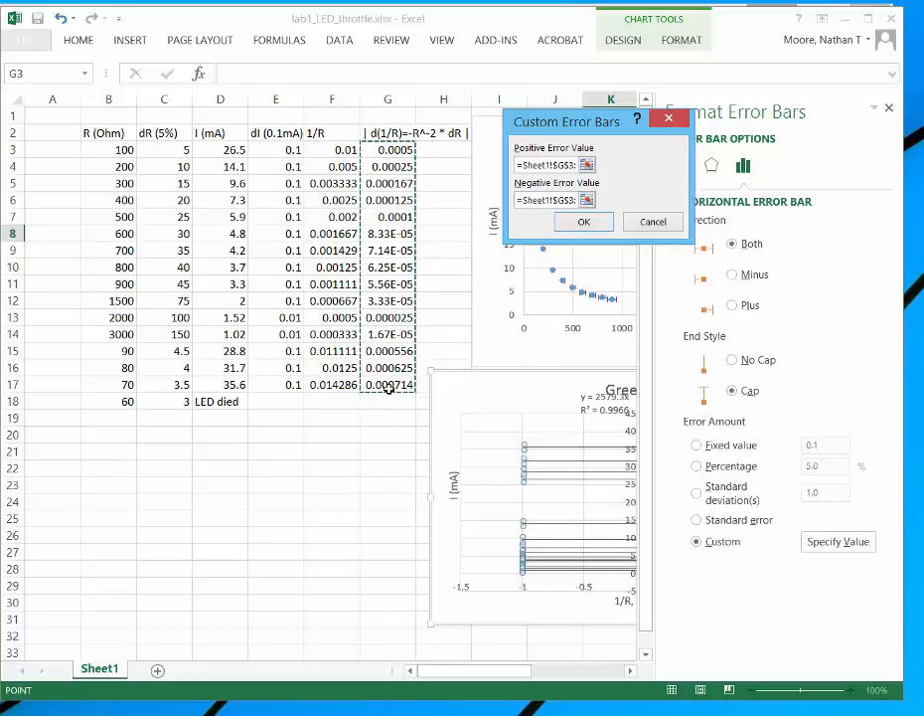
{"action": "left_click", "coordinate": [584, 222]}
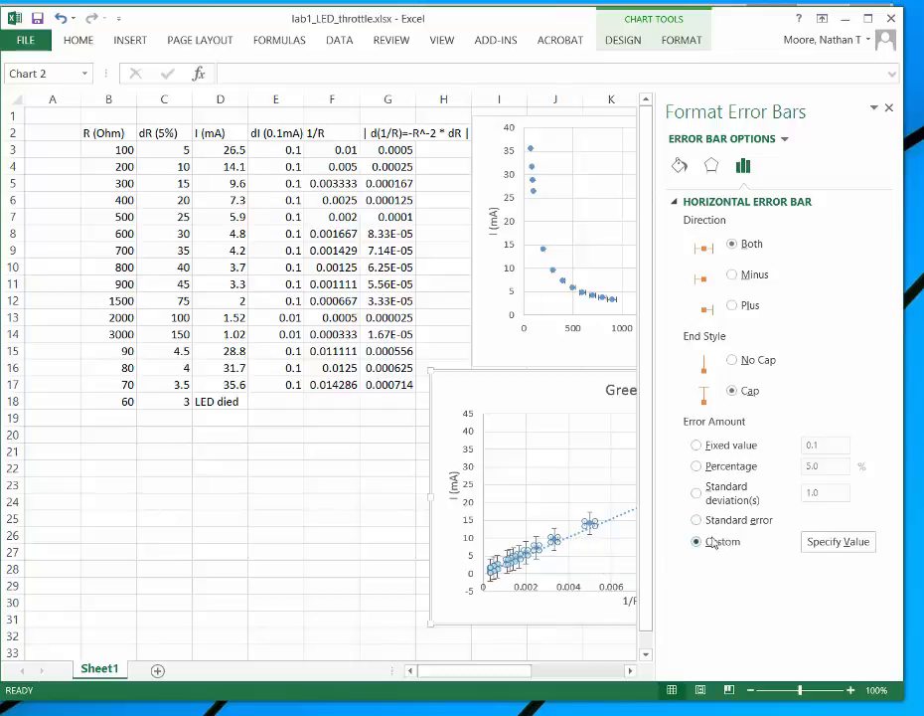
Switch to the Series "60" Y error bars, make them custom and take the positive error values from the dI range E3:E17
{"action": "left_click", "coordinate": [785, 139]}
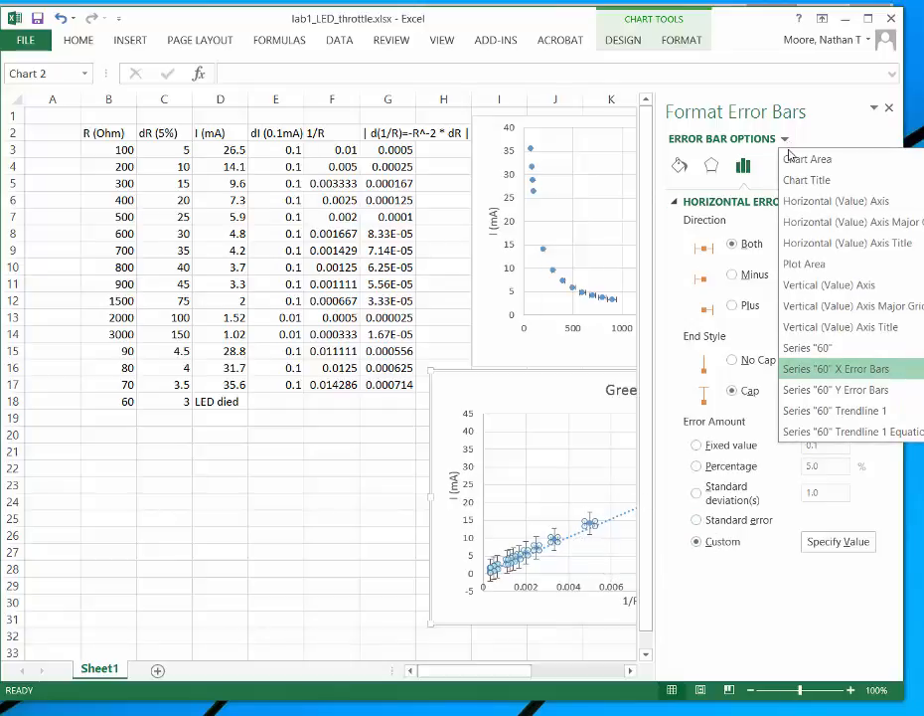
{"action": "left_click", "coordinate": [840, 391]}
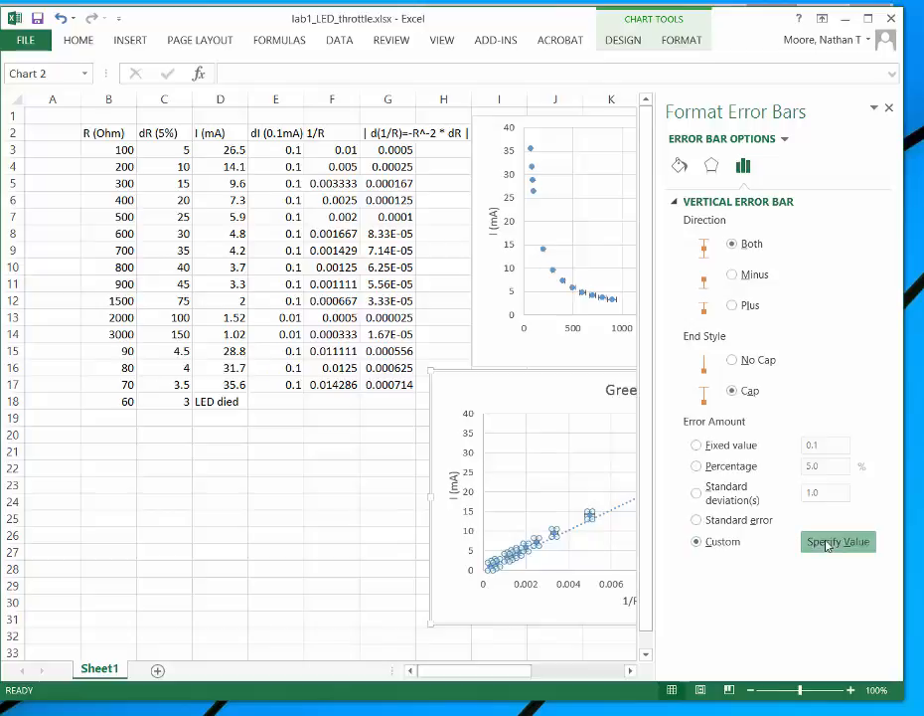
{"action": "left_click", "coordinate": [836, 542]}
{"action": "left_click", "coordinate": [586, 165]}
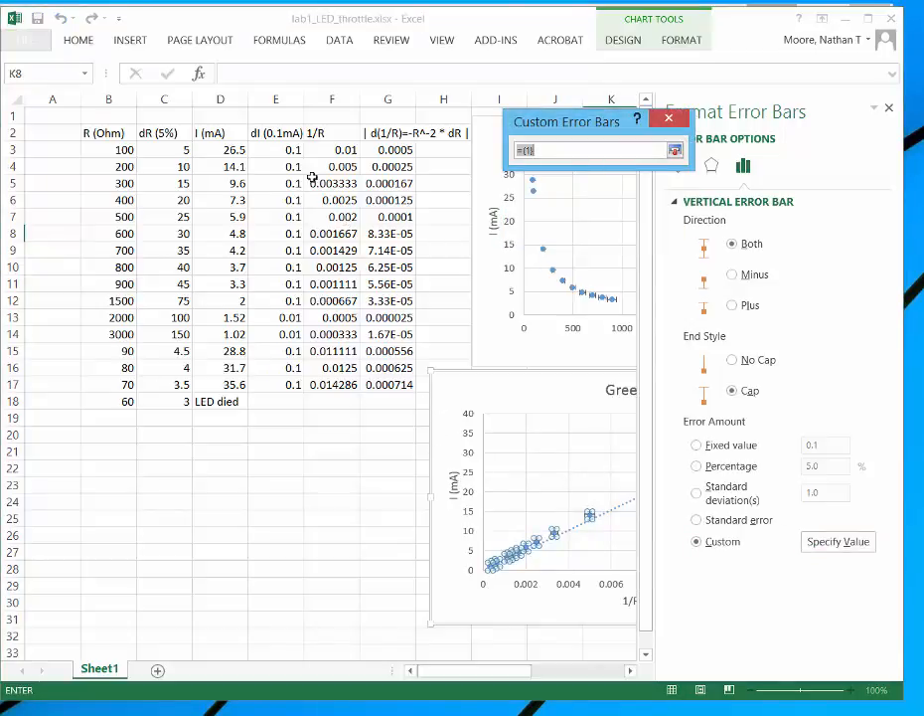
{"action": "left_click_drag", "start_coordinate": [291, 149], "coordinate": [291, 385]}
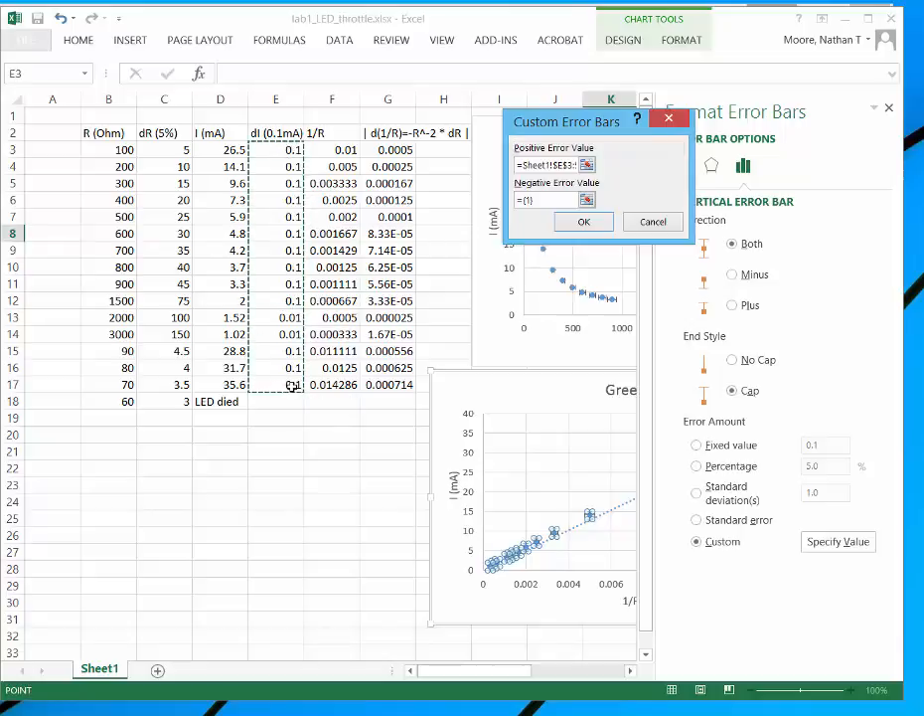
Take the negative Y error values from E3:E17, apply the custom error bars, close the formatting options and deselect the Green LED chart
{"action": "left_click", "coordinate": [586, 199]}
{"action": "left_click_drag", "start_coordinate": [295, 155], "coordinate": [281, 384]}
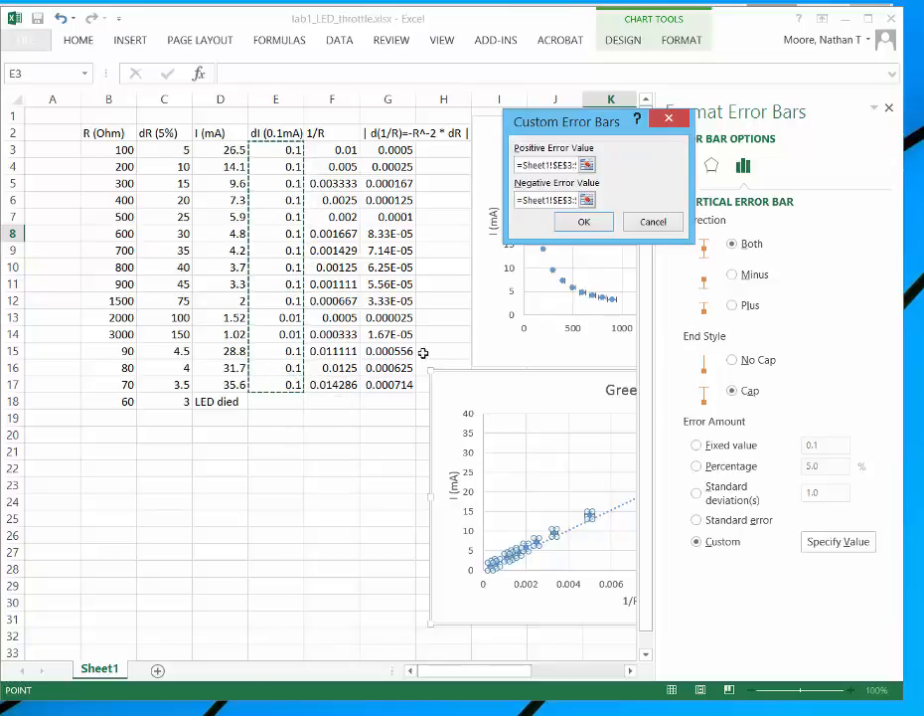
{"action": "left_click", "coordinate": [590, 223]}
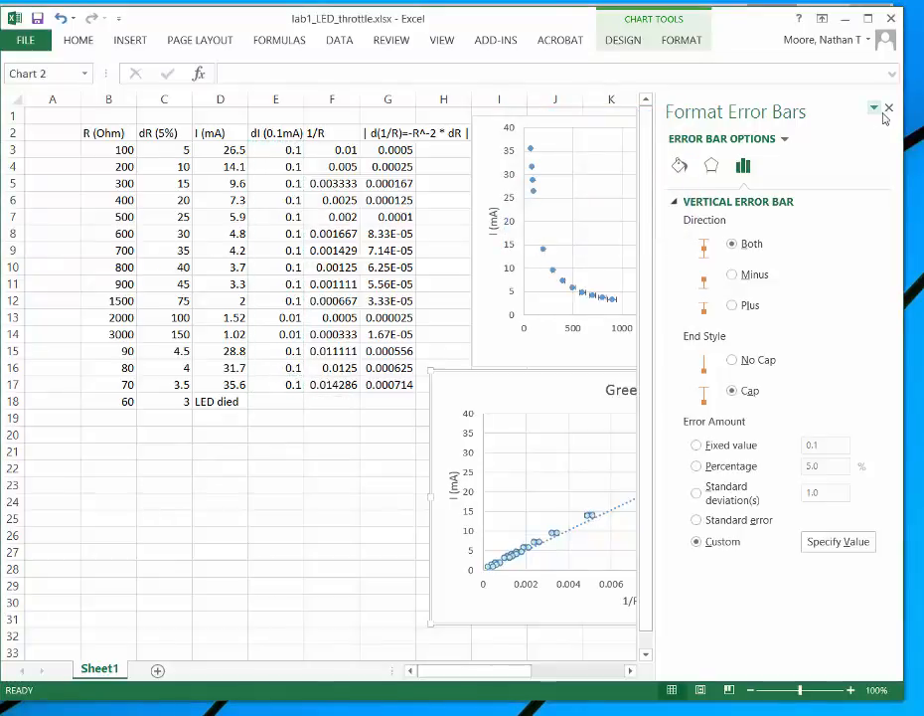
{"action": "left_click", "coordinate": [890, 110]}
{"action": "left_click", "coordinate": [869, 585]}
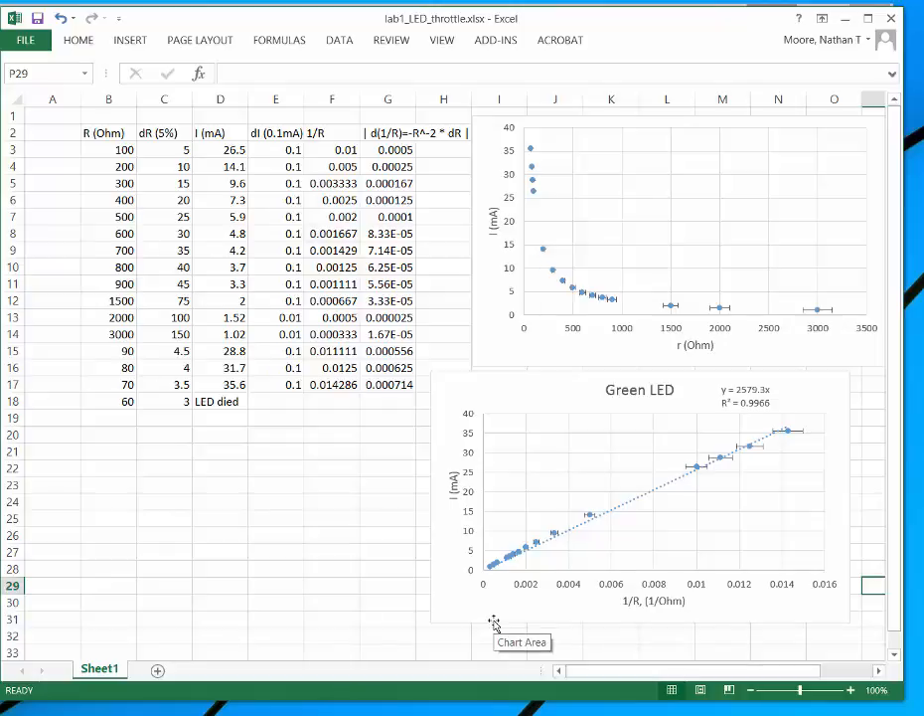
Switch from the Excel workbook to the Google Chrome window
{"action": "key", "text": "alt+Tab"}
{"action": "key", "text": "alt+Tab"}
{"action": "key", "text": "alt+Tab"}
{"action": "key", "text": "alt+Tab"}
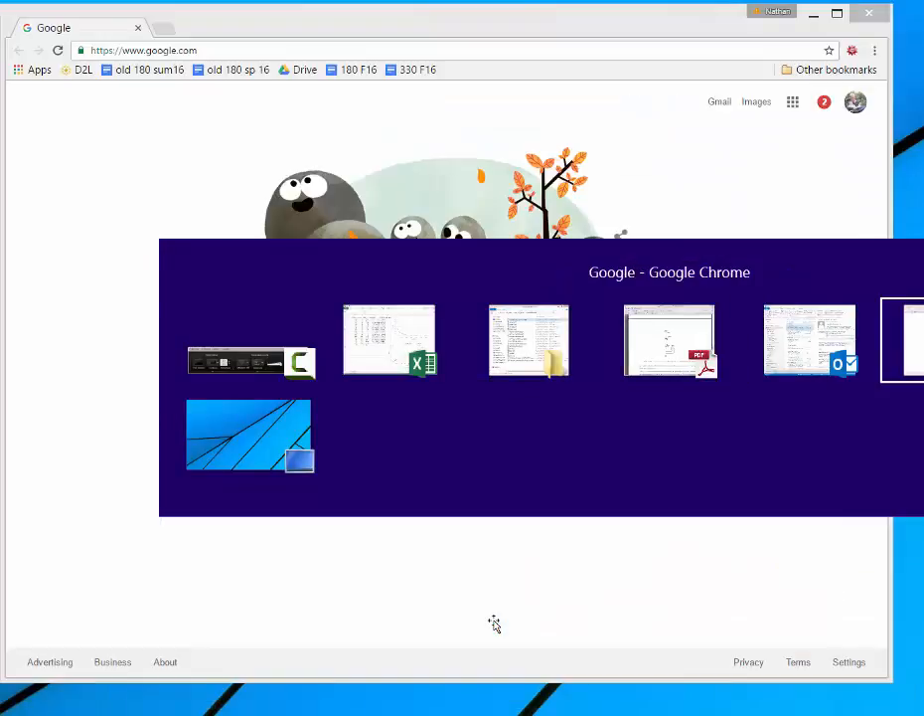